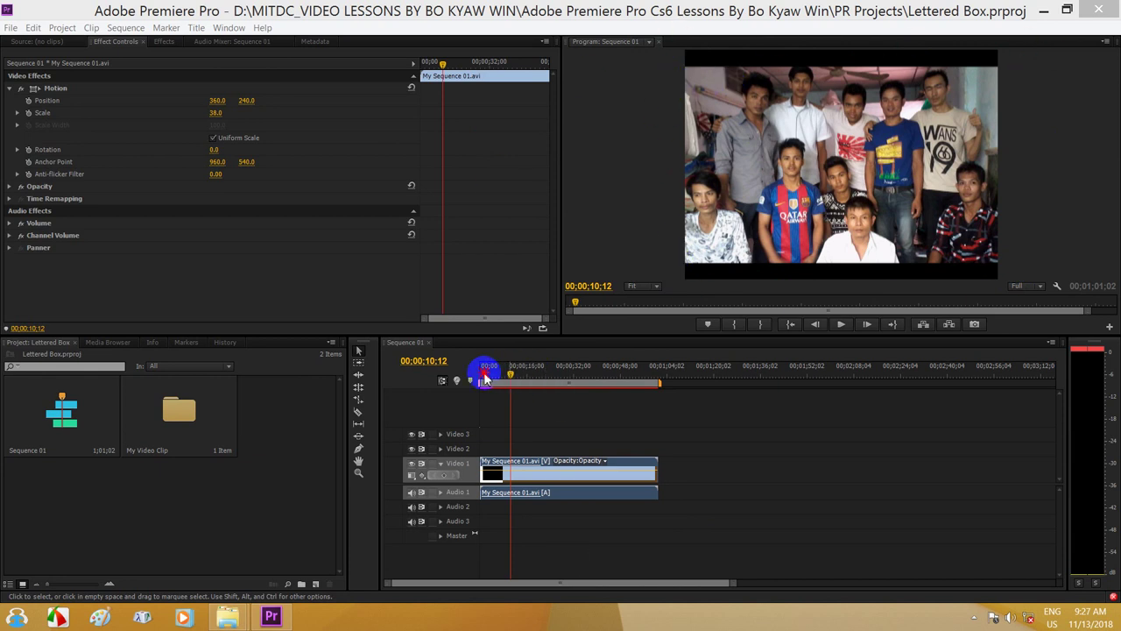
Scrub the playhead through the clip to preview it in the program monitor
drag(483, 375, 479, 375)
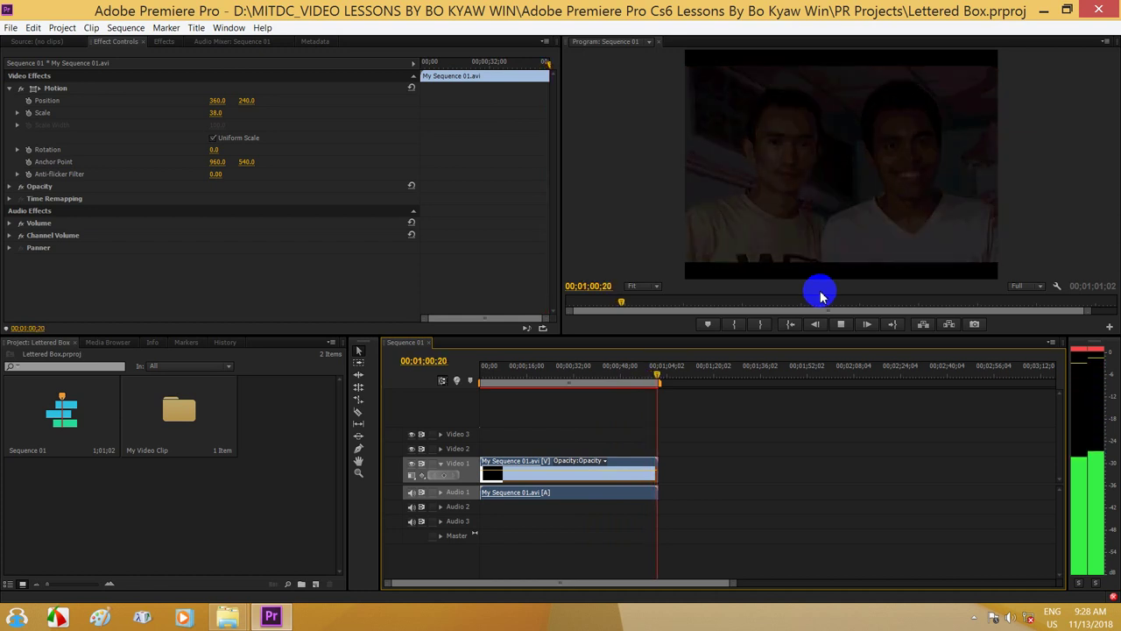
drag(658, 375, 566, 375)
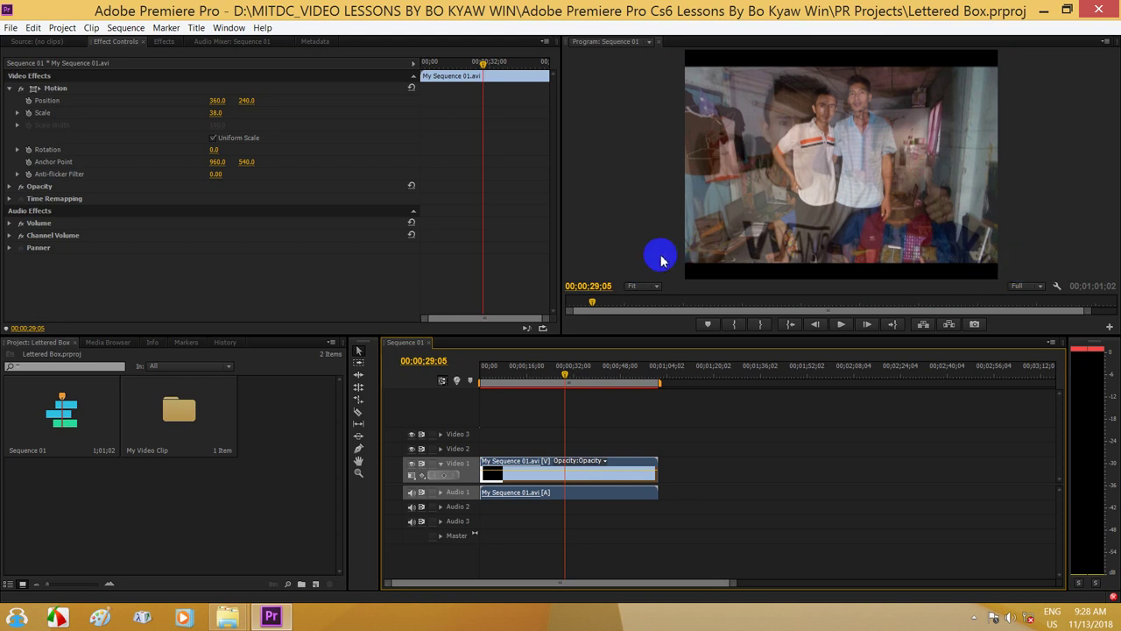
click(1016, 254)
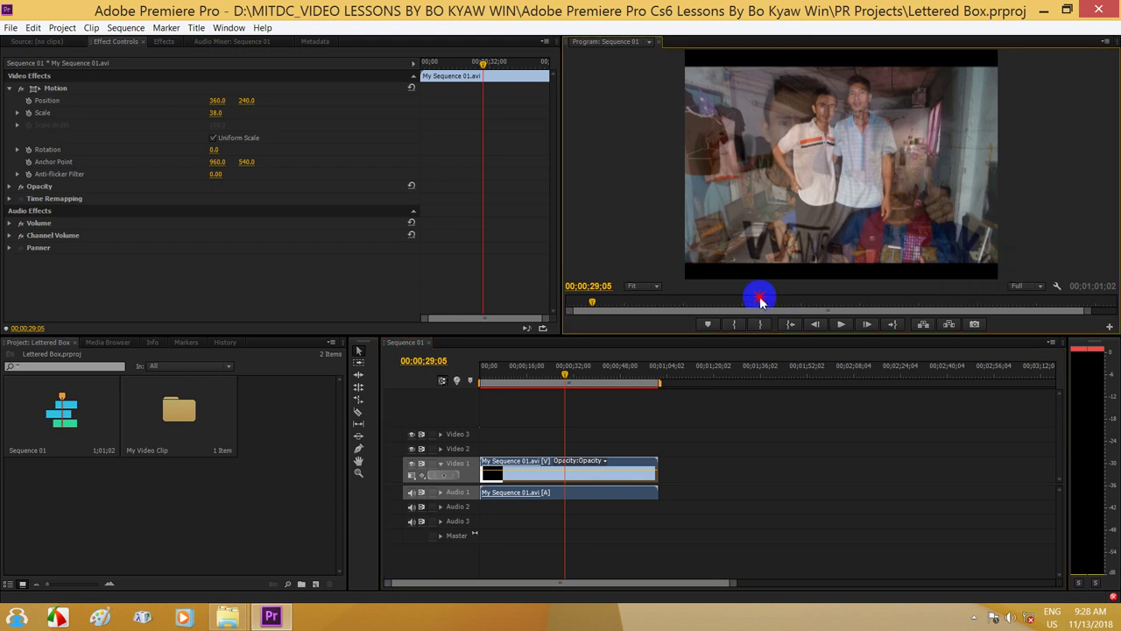
mouse_move(566, 375)
mouse_down()
mouse_move(503, 373)
mouse_move(534, 372)
mouse_up()
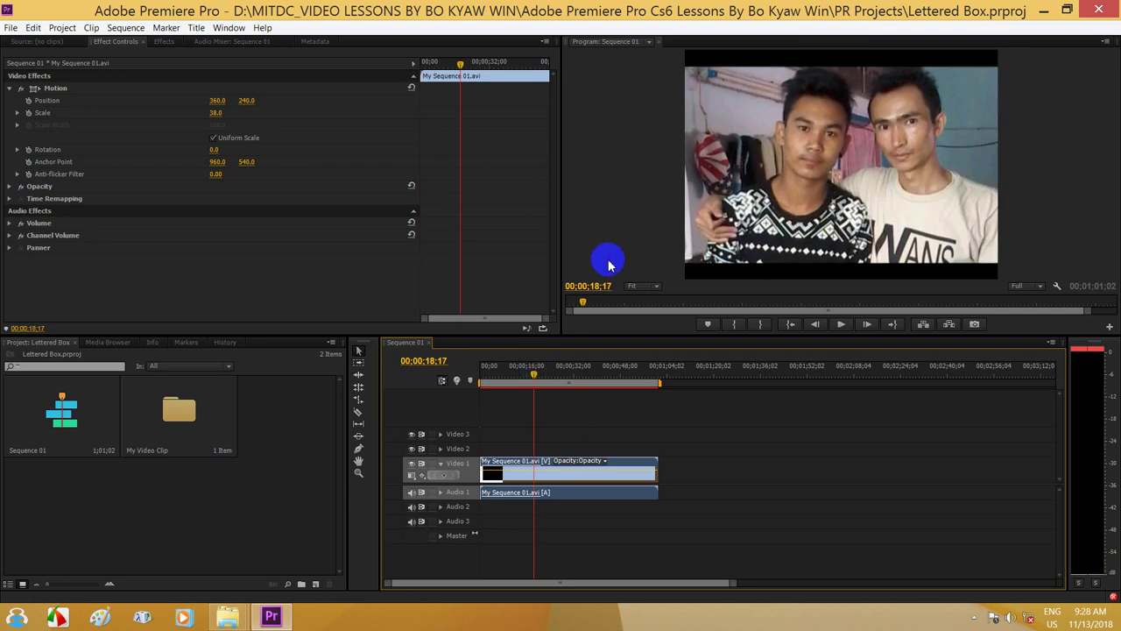
Clear the clip from the timeline and return the playhead to the start
right_click(594, 473)
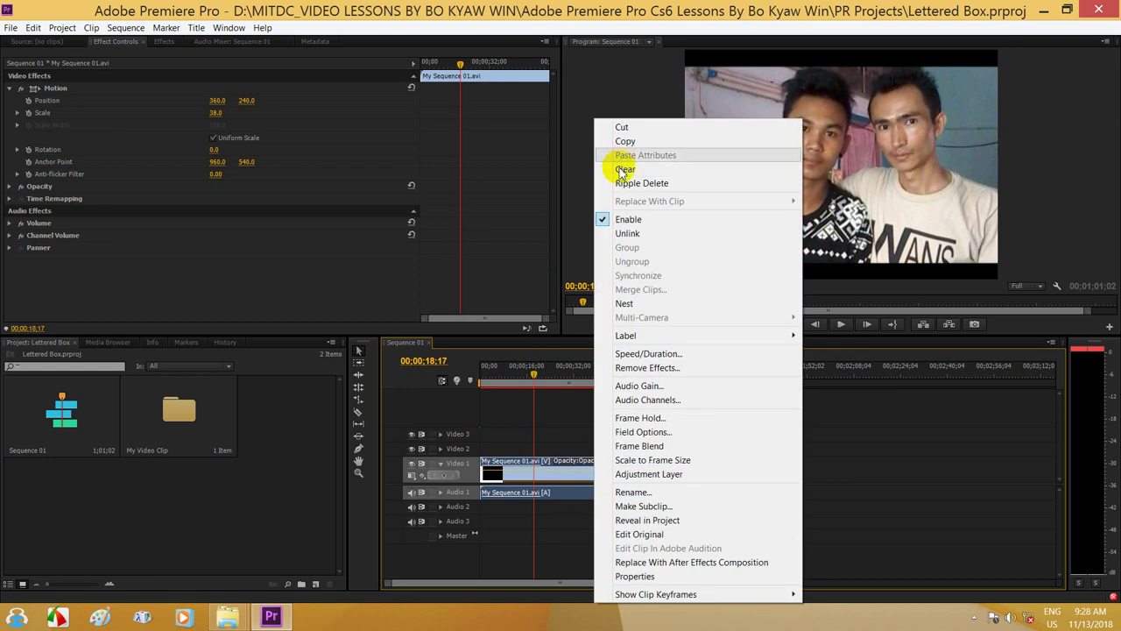
click(624, 170)
drag(509, 373, 478, 371)
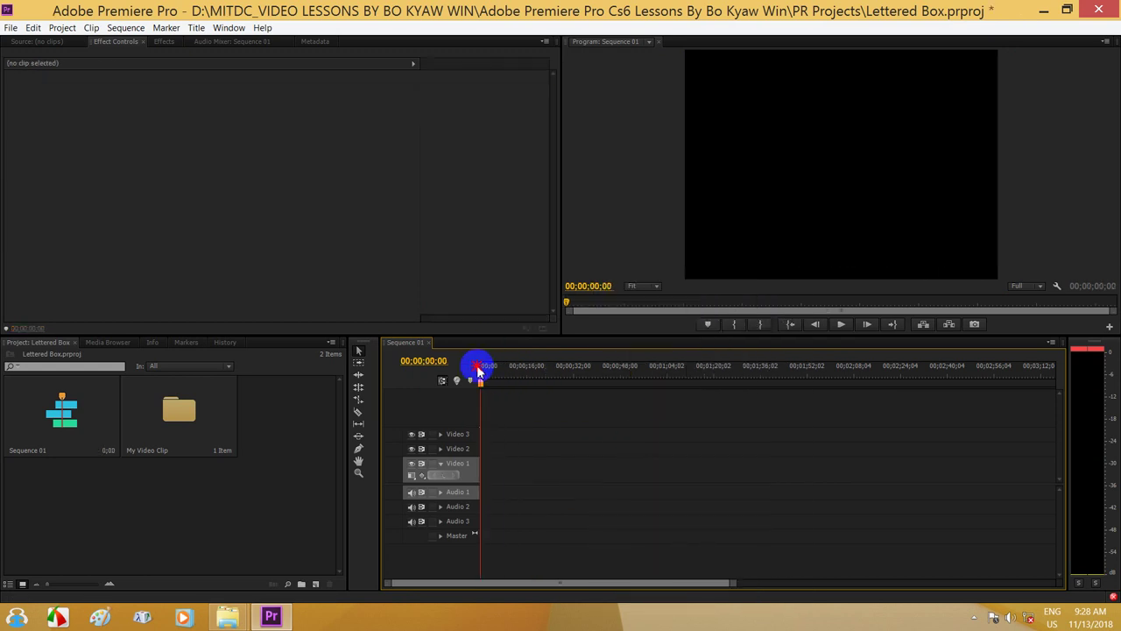
Drag My Sequence 01.avi from the My Video Clip bin onto Video 1 and Audio 1
double_click(179, 423)
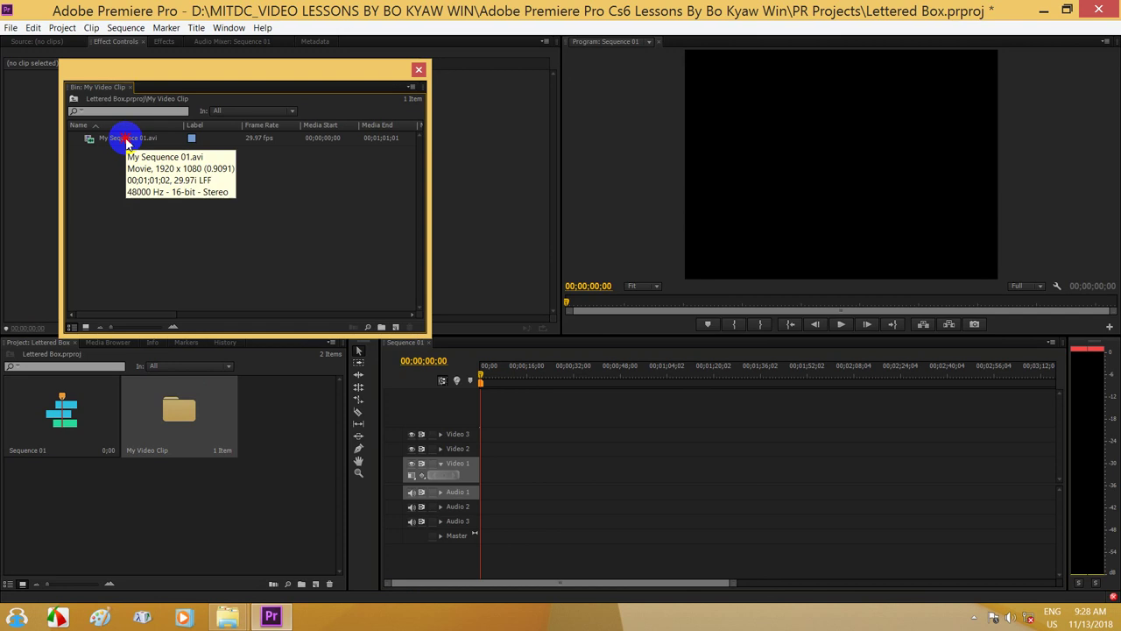
click(121, 140)
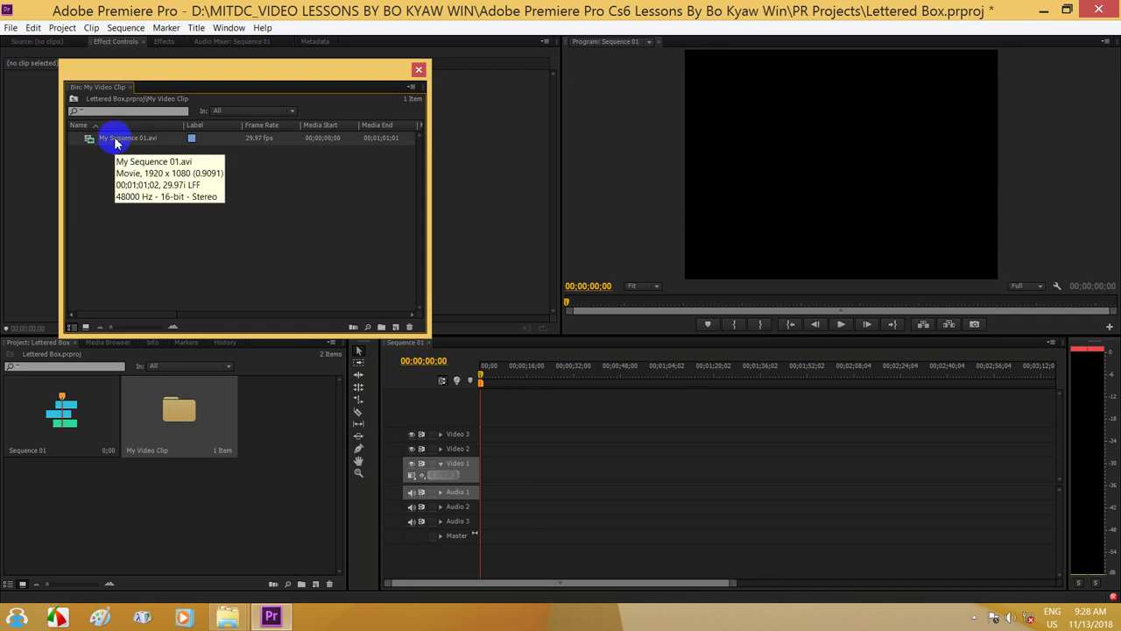
drag(115, 143, 489, 475)
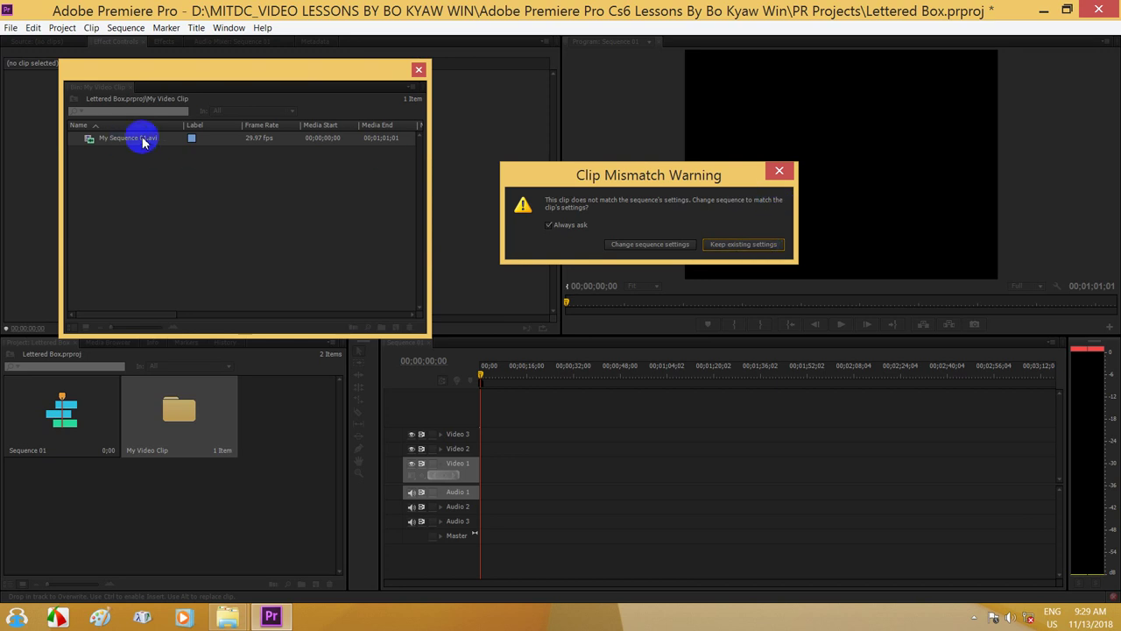
Close the Clip Mismatch Warning, delete the placed clip, and select Sequence 01 in the Project panel
click(778, 171)
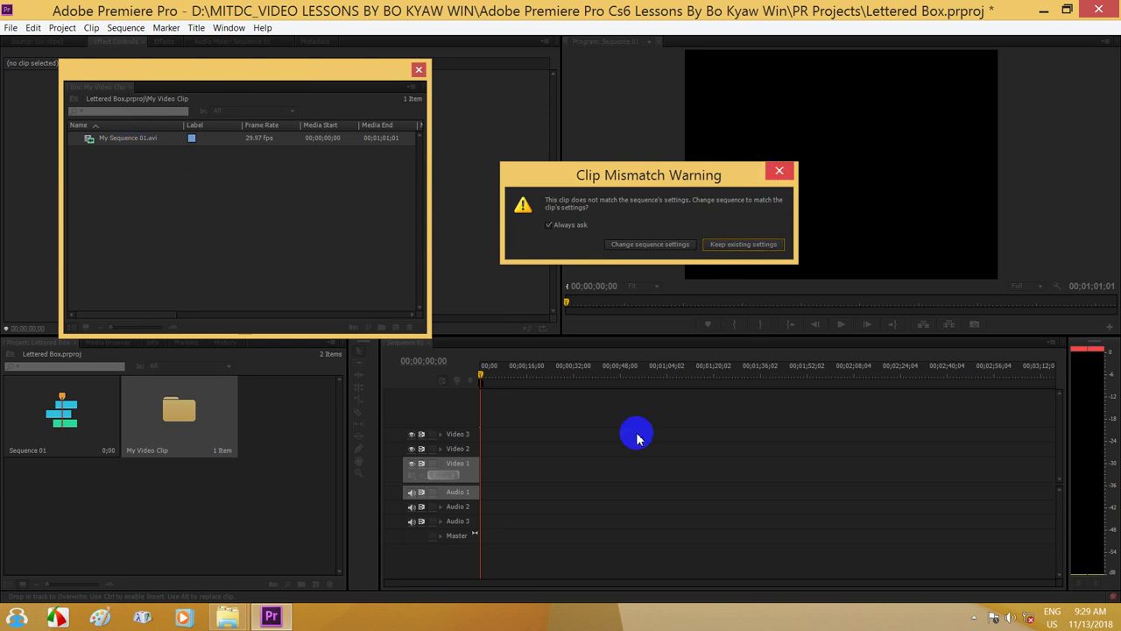
click(526, 465)
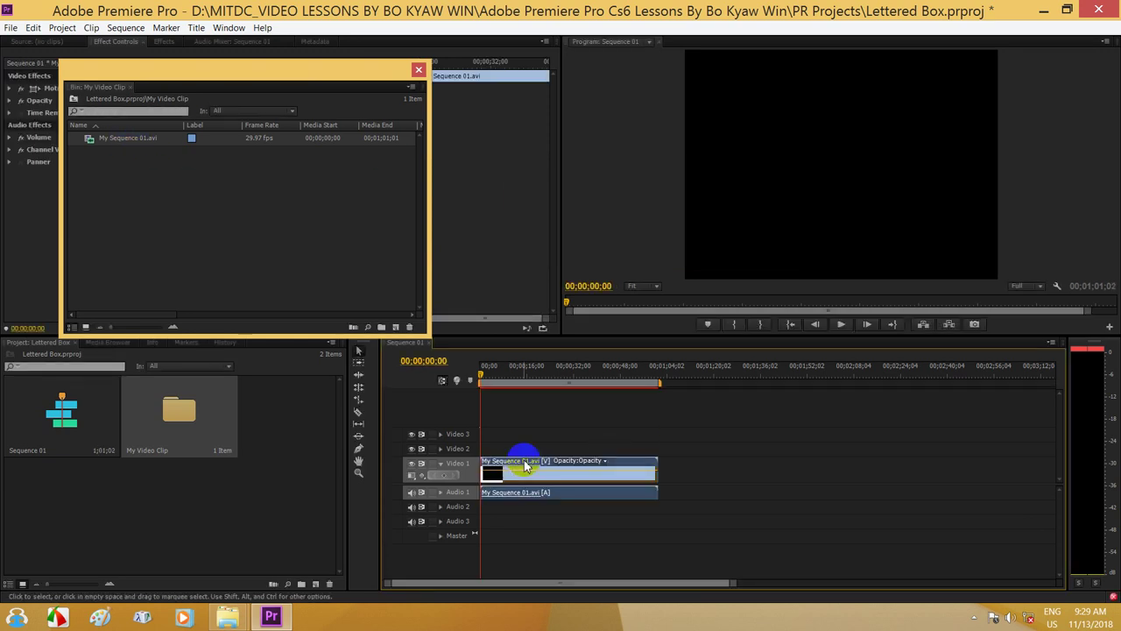
key(Delete)
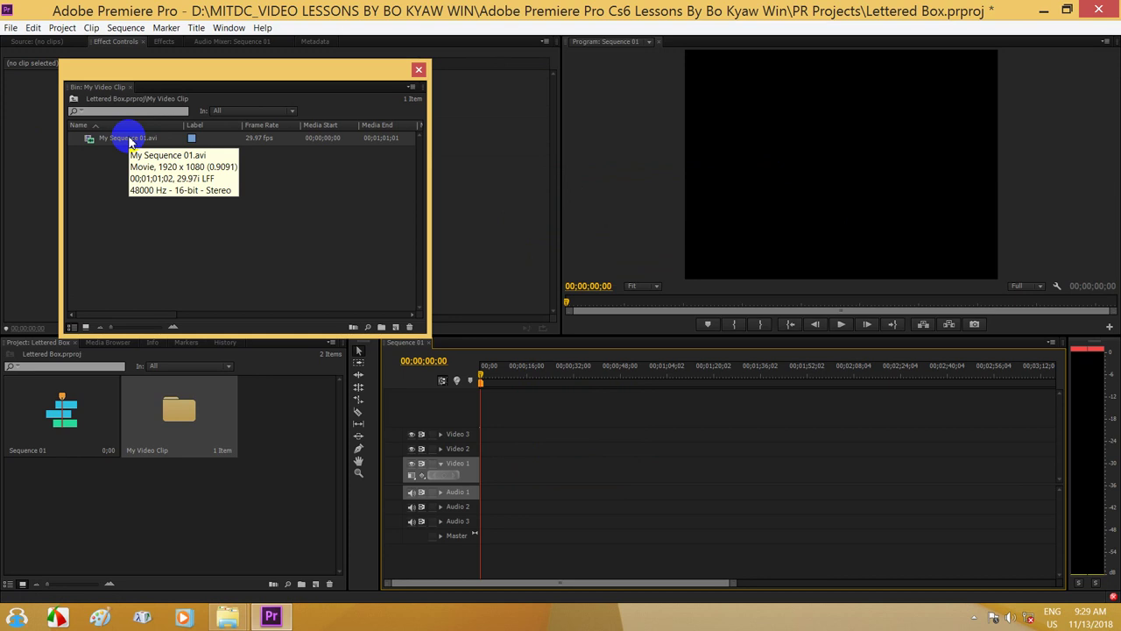
click(53, 431)
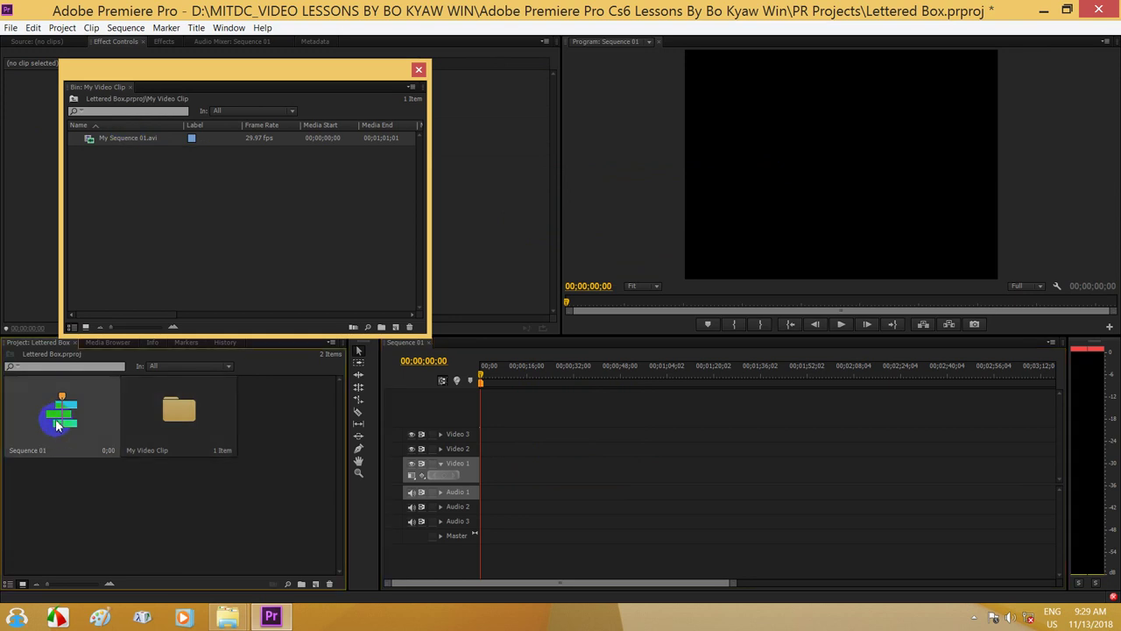
Enable Maximum Render Quality in Sequence 01's Sequence Settings and confirm with OK
drag(54, 430, 124, 182)
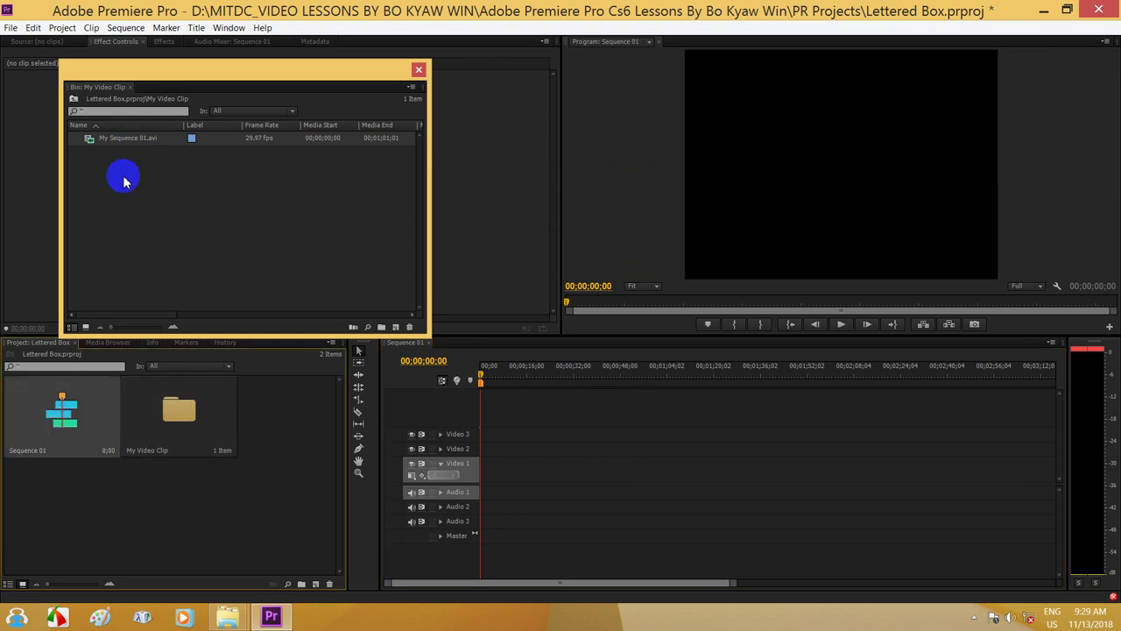
click(126, 28)
click(135, 43)
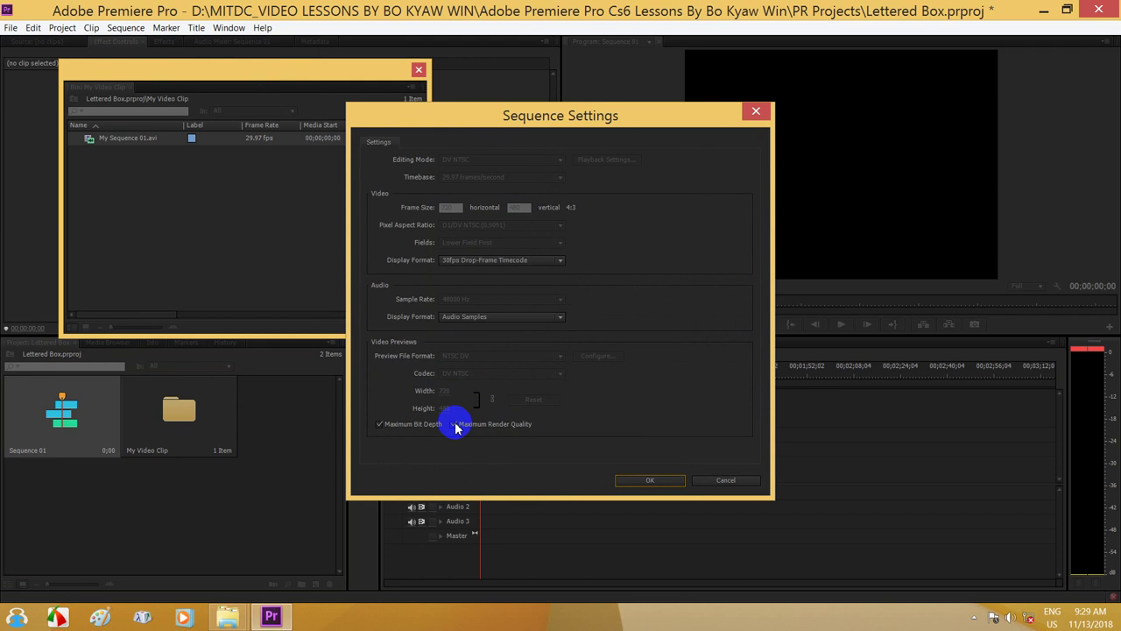
click(454, 424)
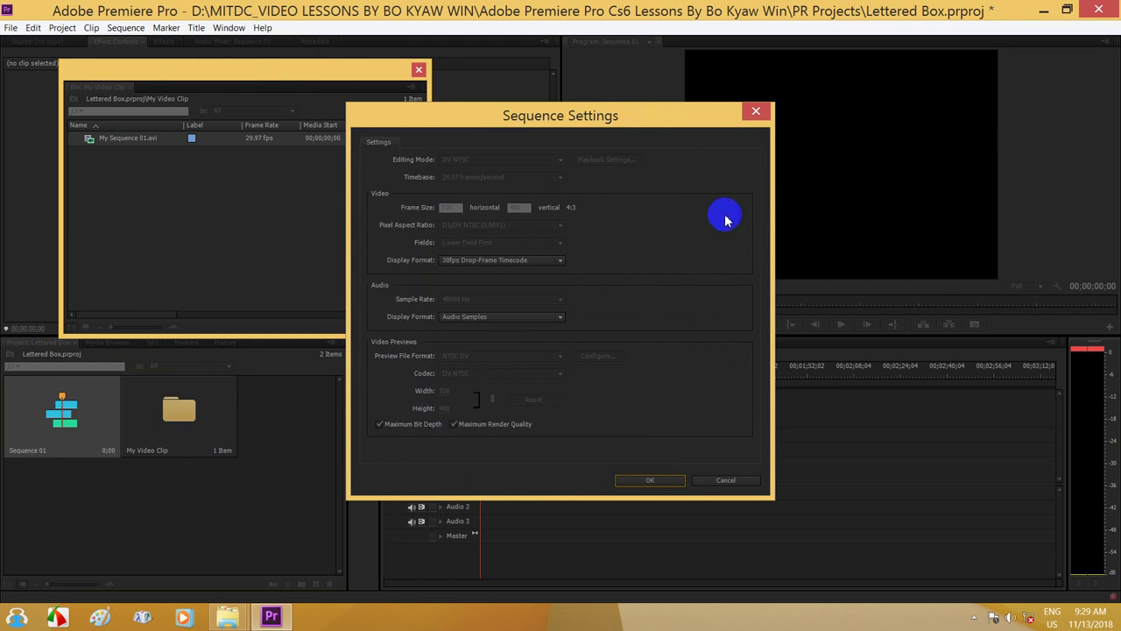
click(756, 114)
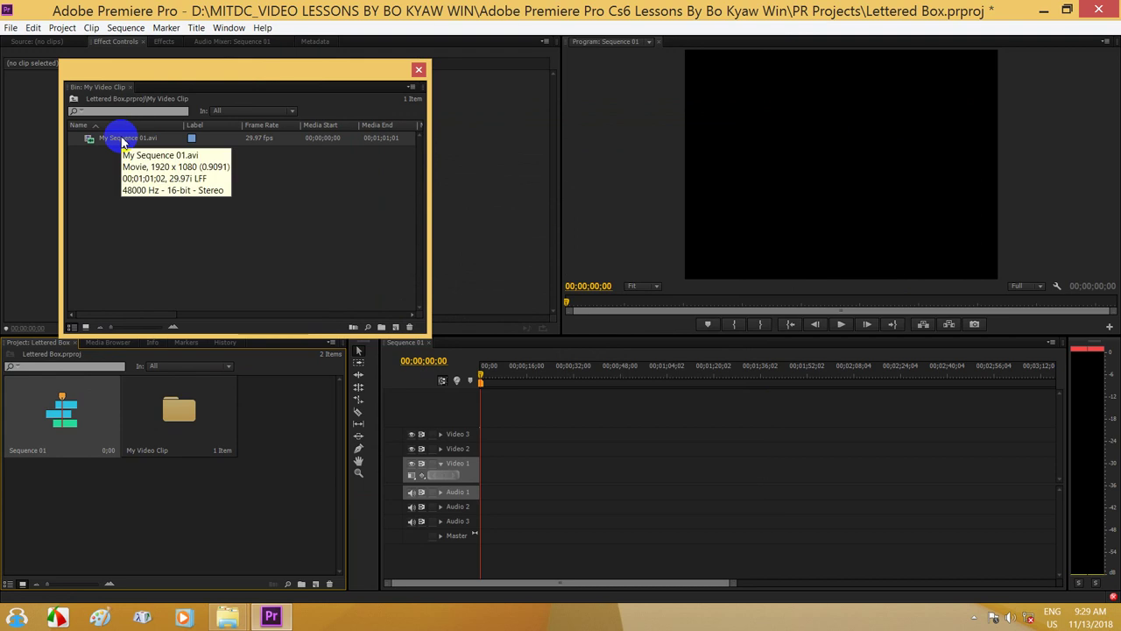
Drag My Sequence 01.avi from the bin into the sequence timeline
click(129, 139)
click(370, 190)
click(152, 145)
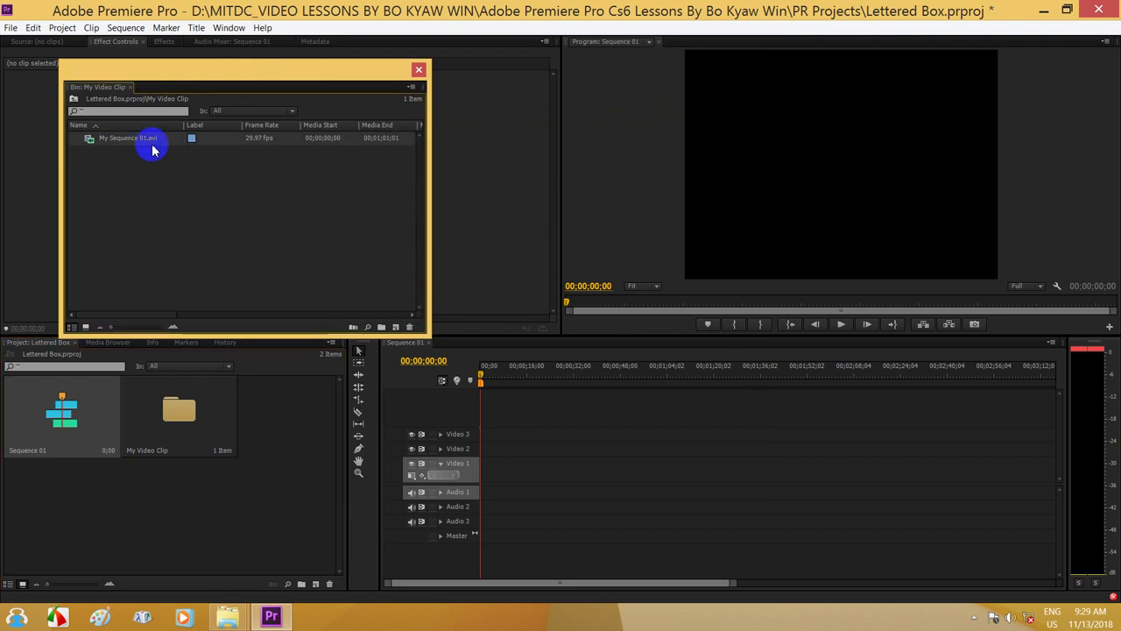
drag(114, 140, 483, 458)
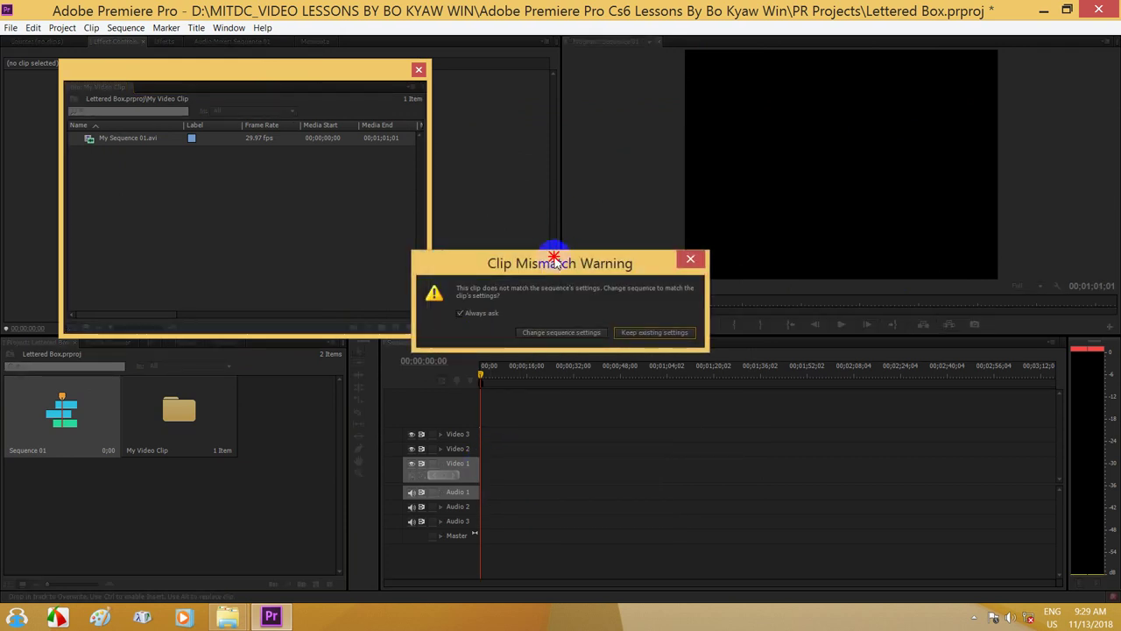
Choose Keep existing settings in the Clip Mismatch Warning and scrub into the clip
drag(554, 258, 672, 209)
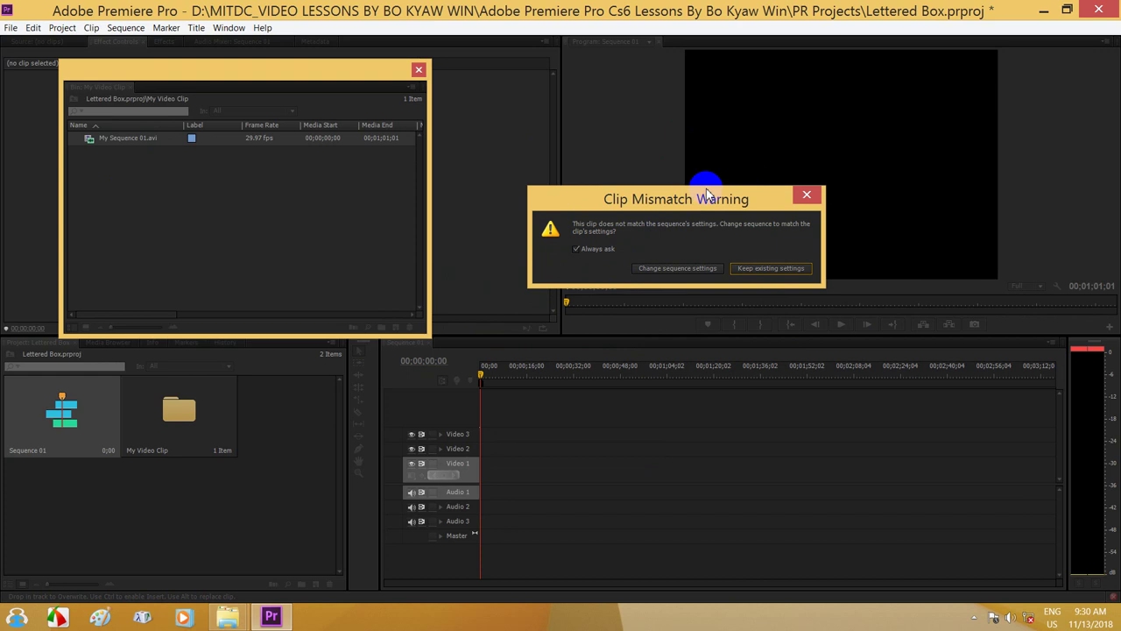
drag(663, 203, 618, 211)
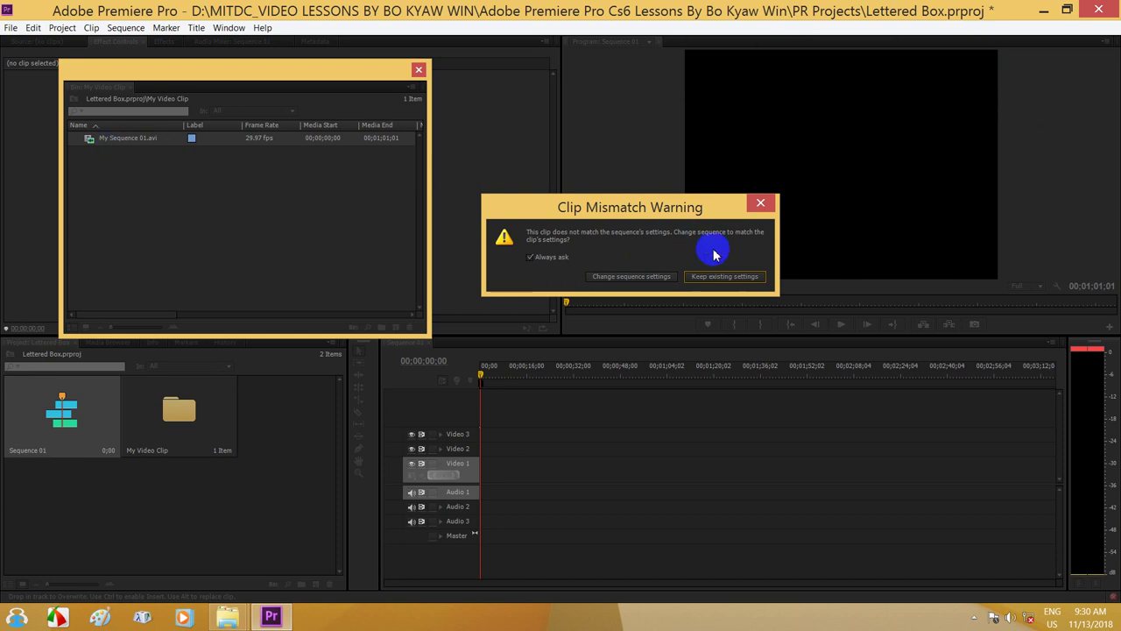
drag(681, 215, 686, 198)
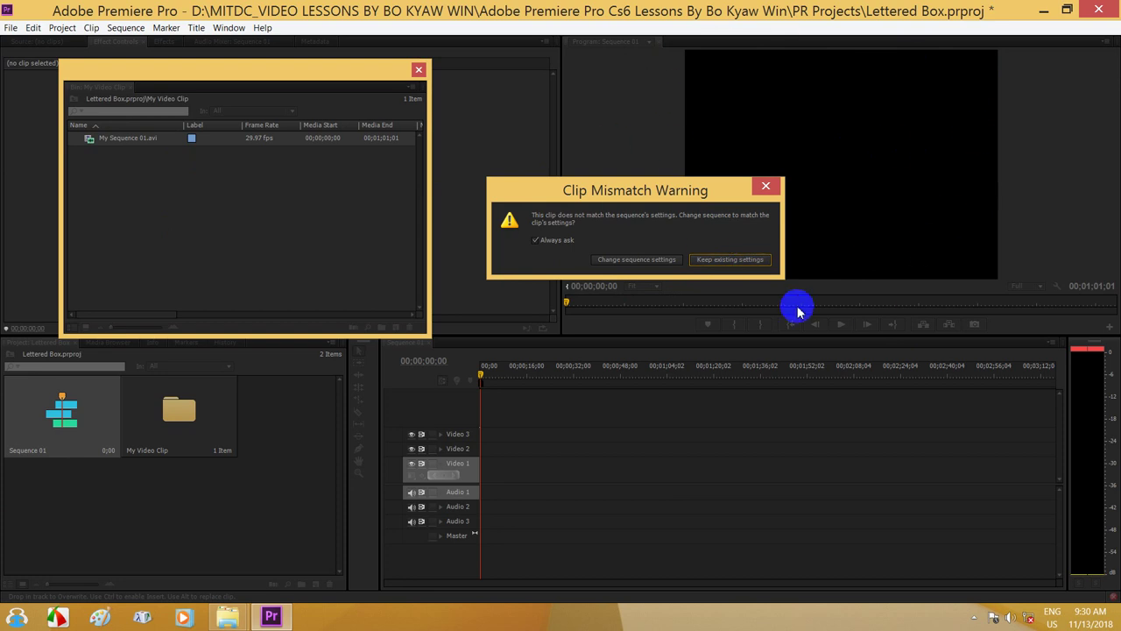
click(738, 263)
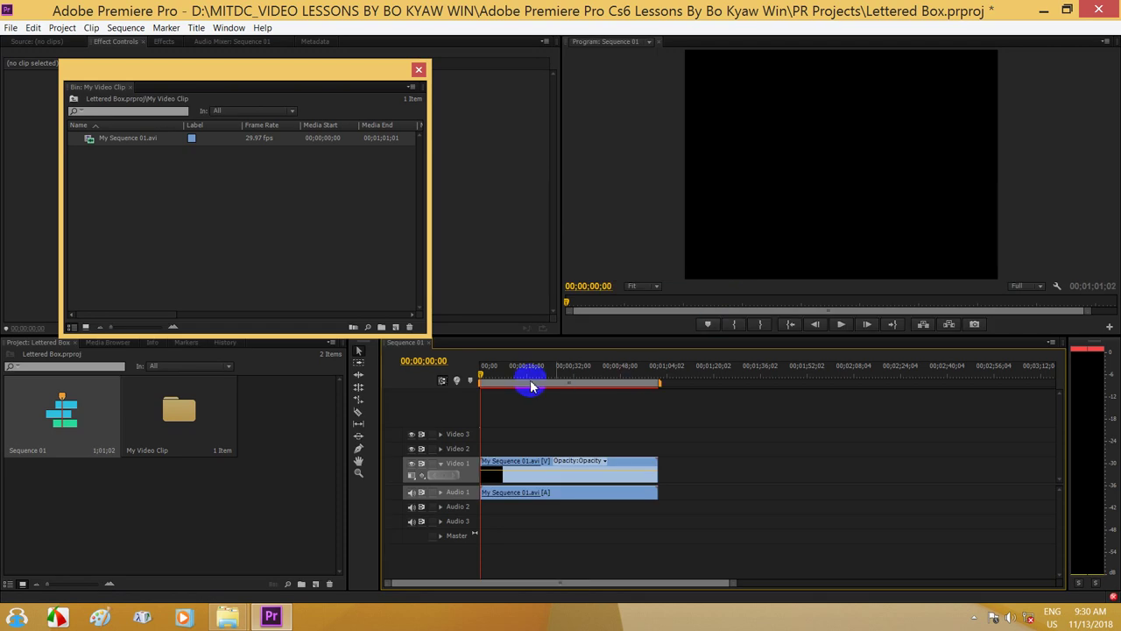
drag(489, 375, 499, 373)
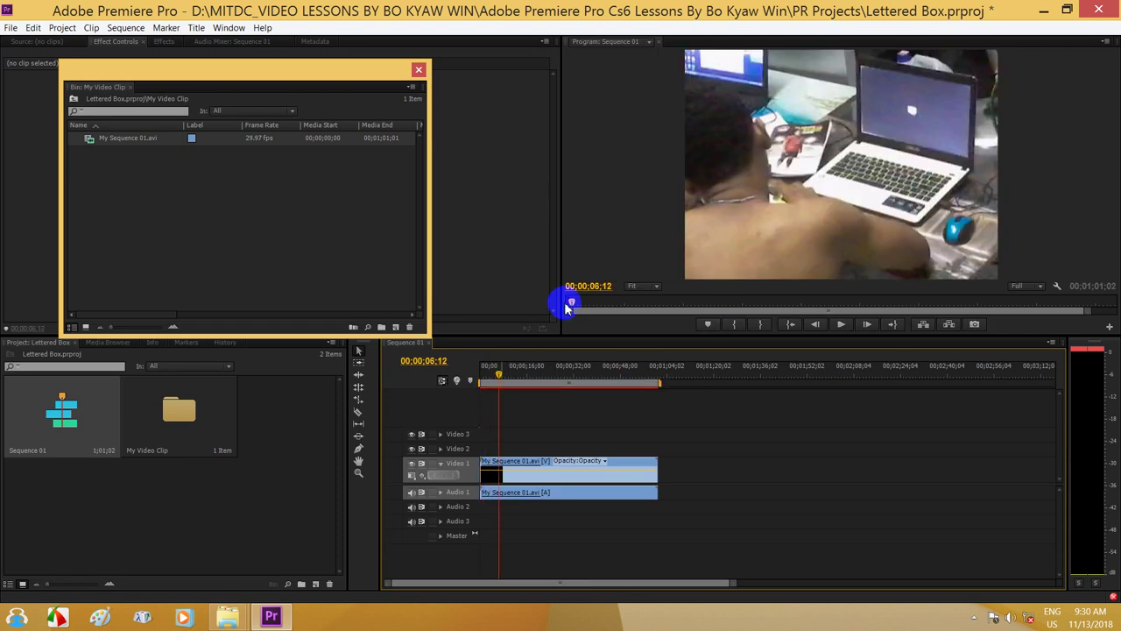
Close the bin window and scrub the clip's Motion Scale from 100 down to 39
click(517, 474)
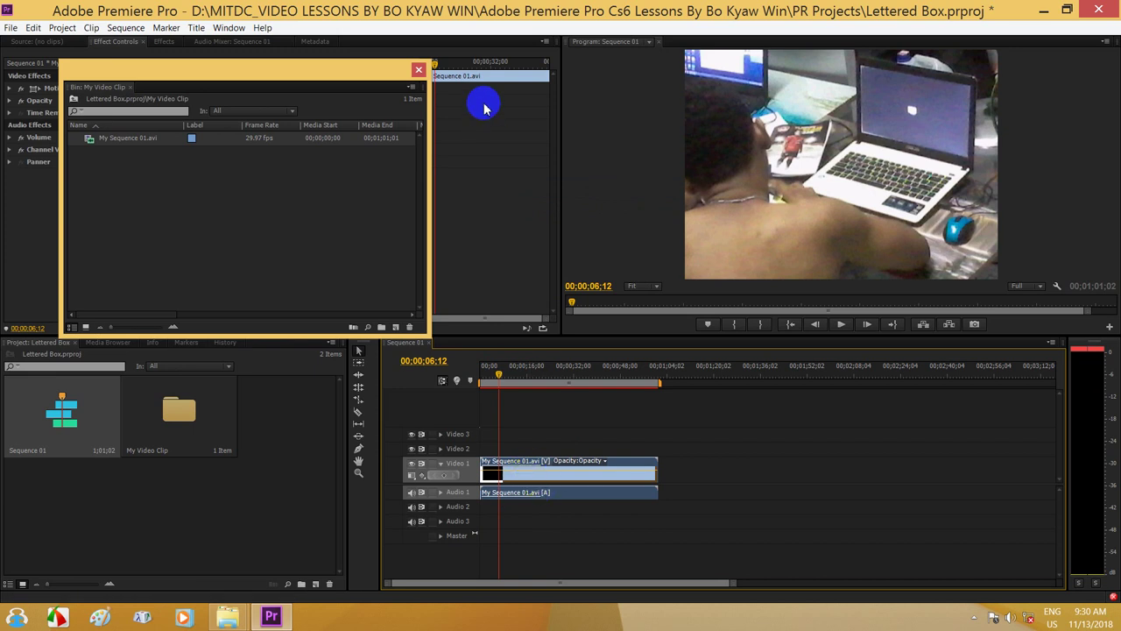
click(418, 69)
click(540, 492)
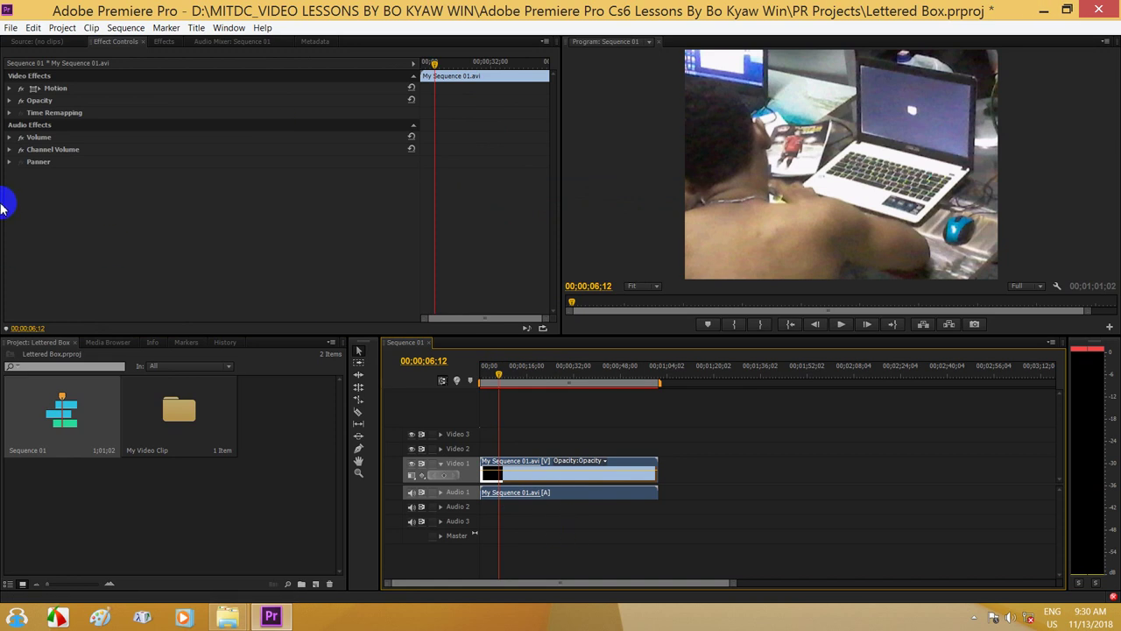
click(11, 88)
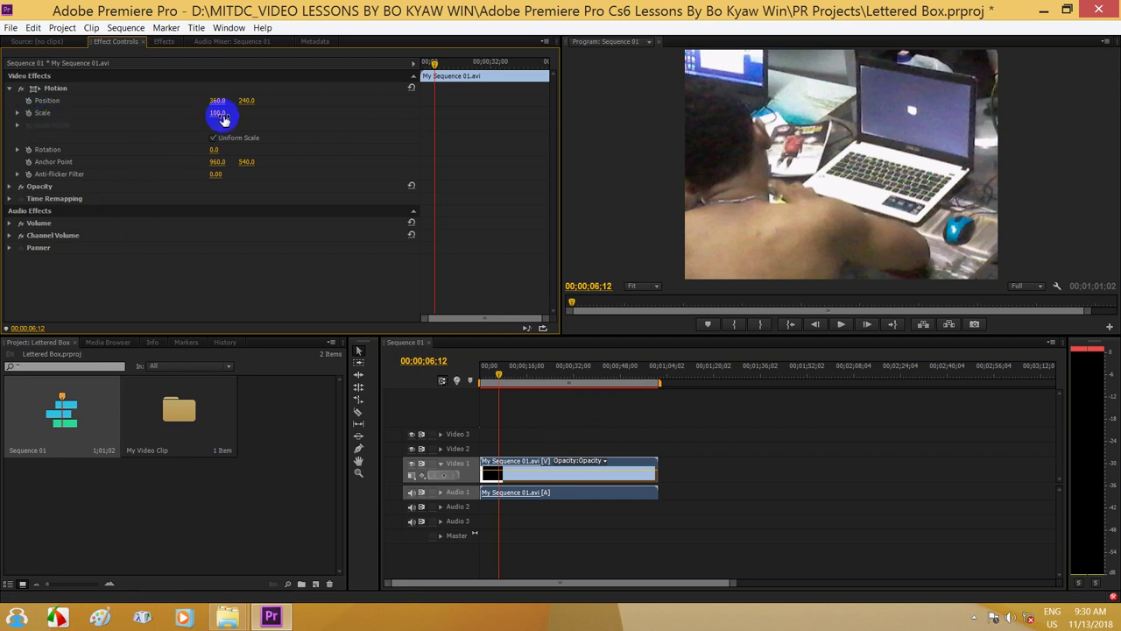
drag(217, 113, 182, 119)
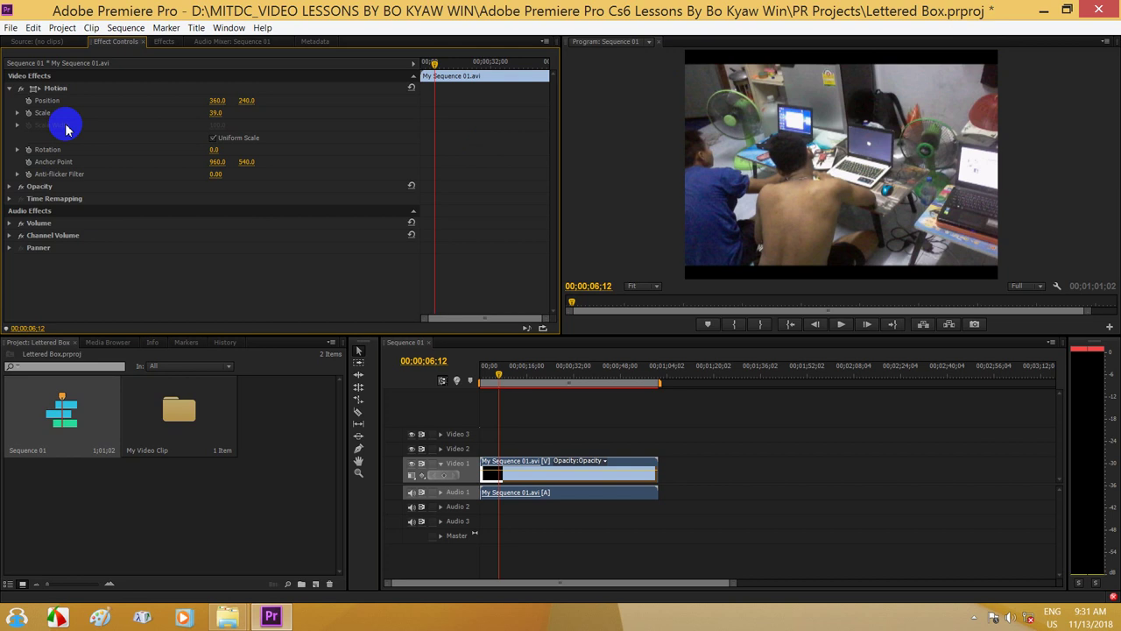
Delete the scaled clip from the Sequence 01 timeline
click(58, 90)
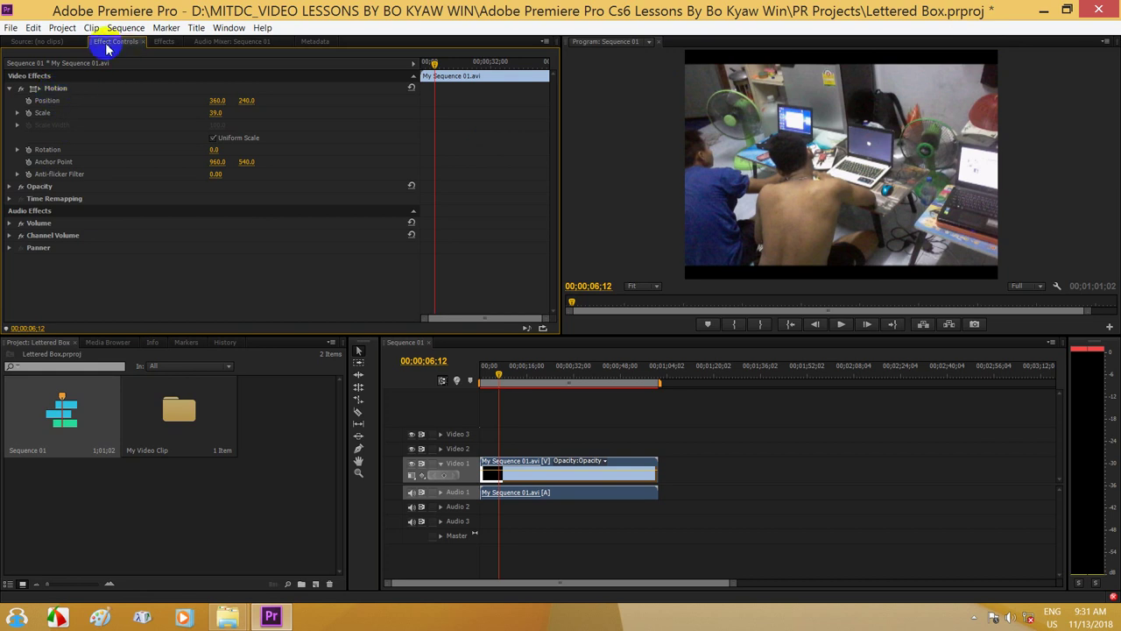
click(557, 476)
key(Delete)
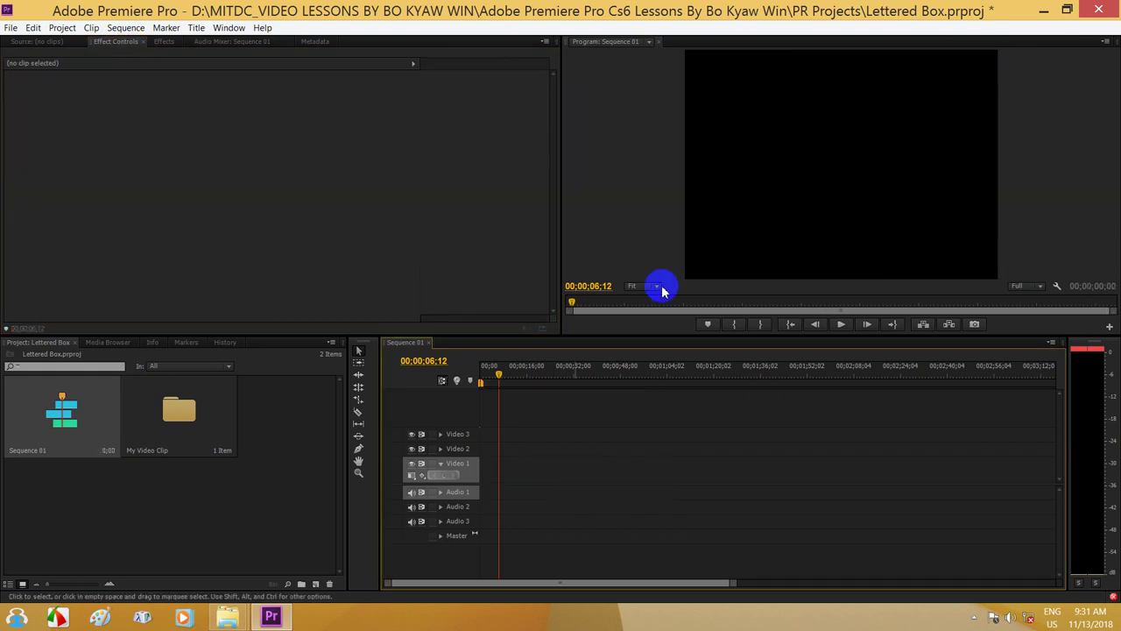
Open Sequence Settings for Sequence 01 from the Sequence menu
click(75, 424)
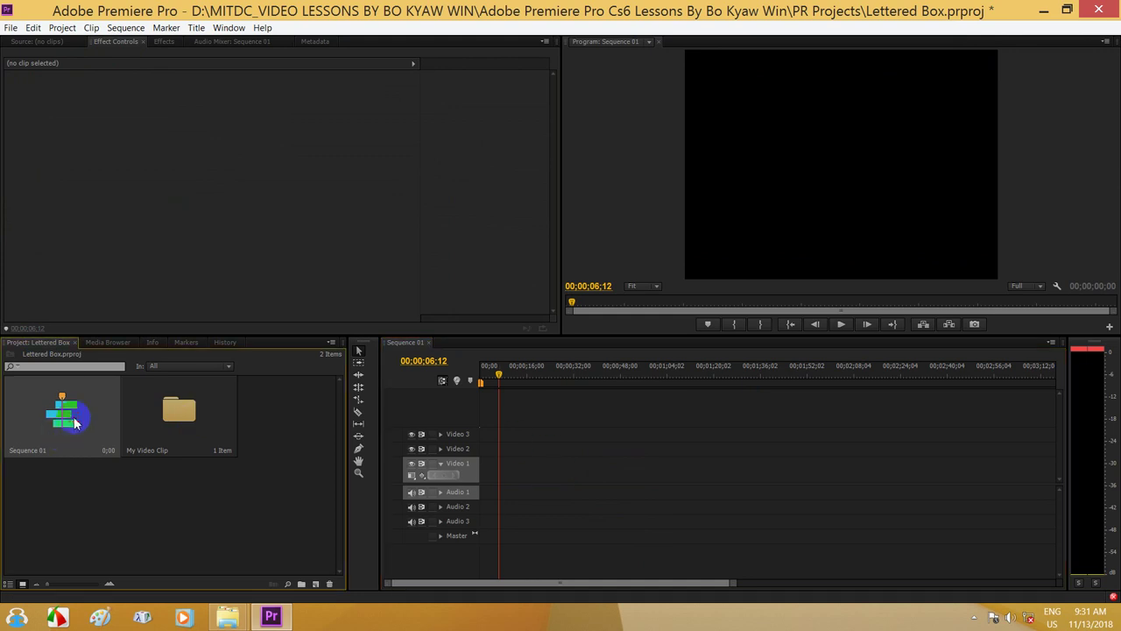
click(117, 30)
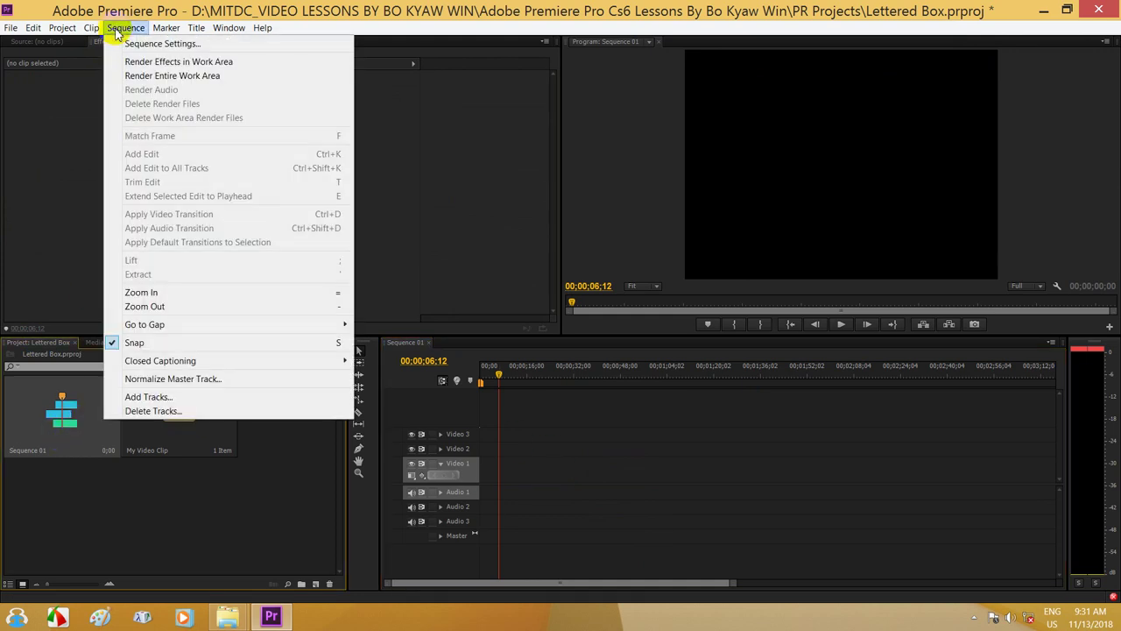
click(157, 43)
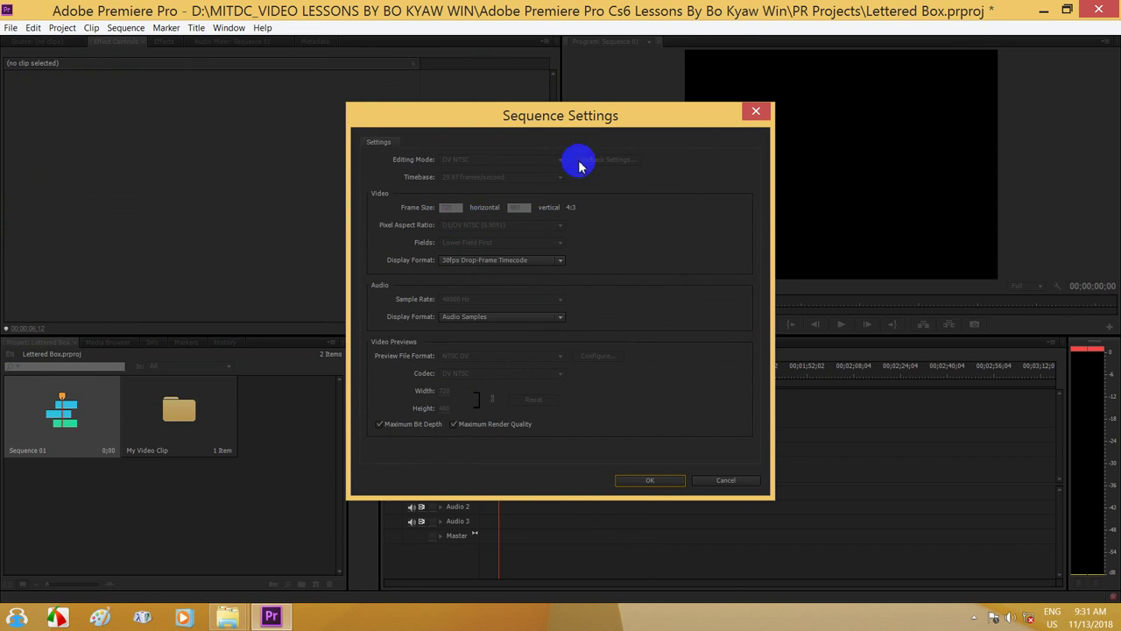
Close Sequence Settings unchanged, drag My Sequence 01.avi into Sequence 01, and keep existing settings
click(756, 113)
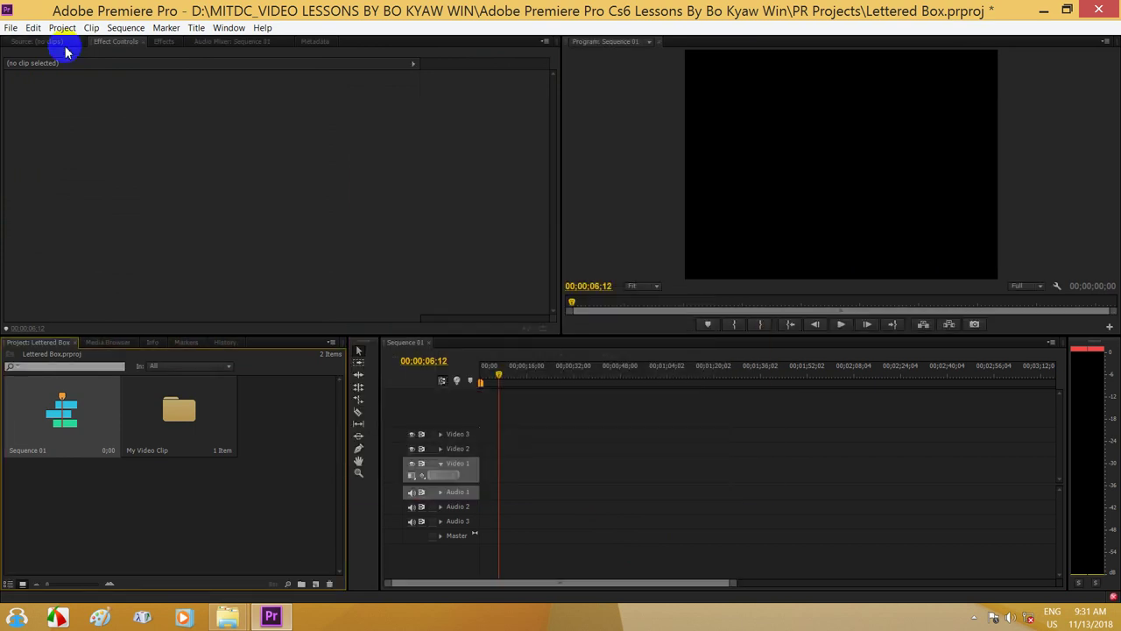
double_click(175, 417)
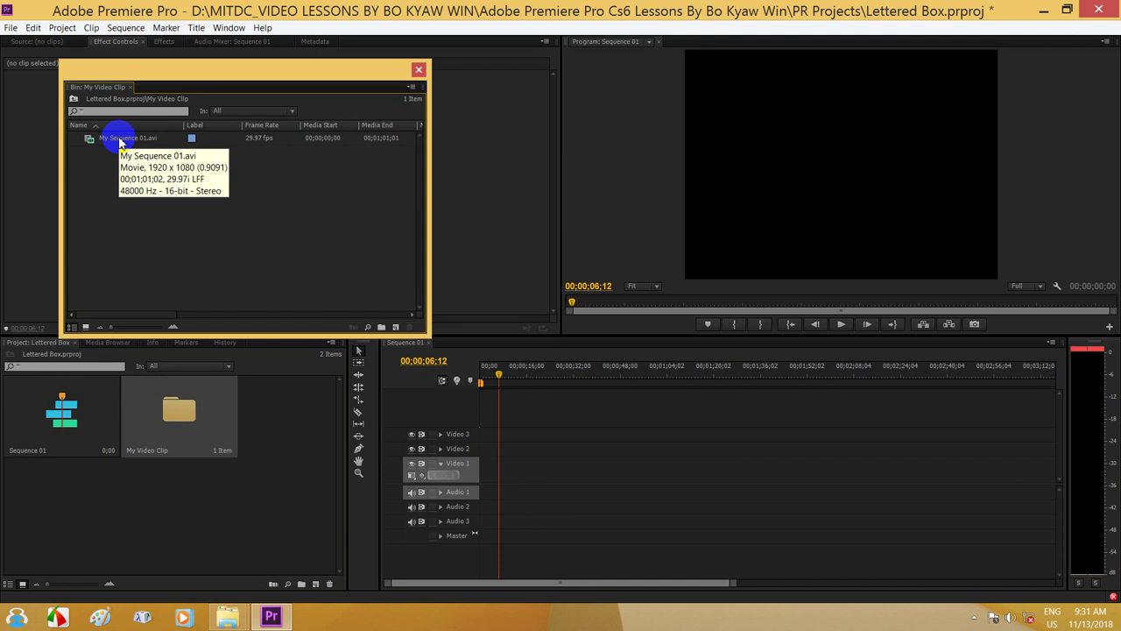
click(120, 143)
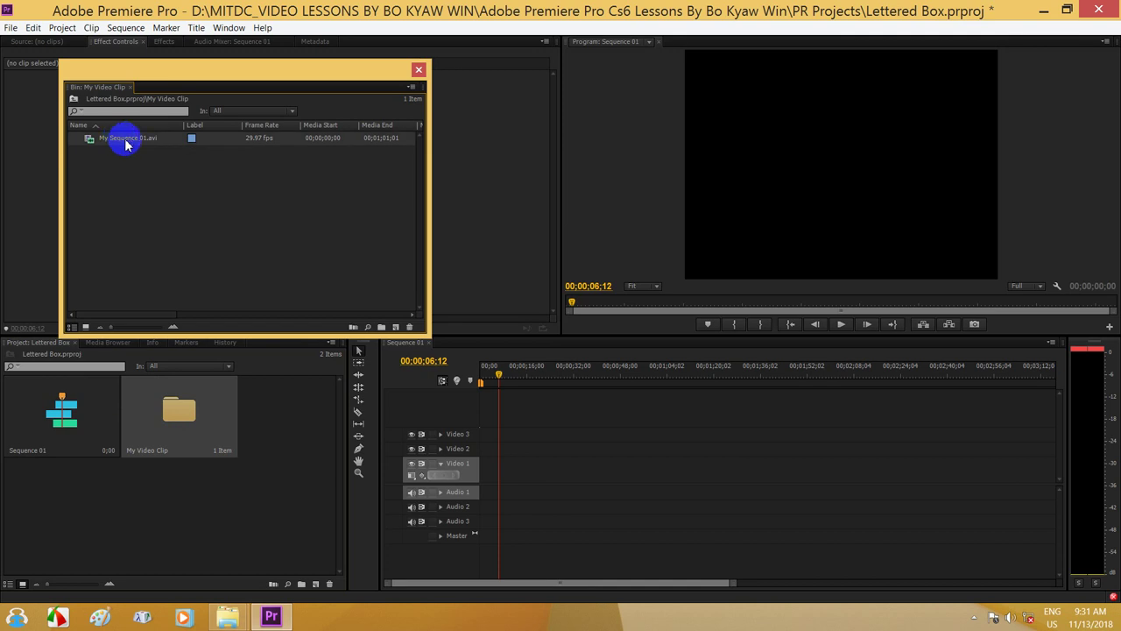
mouse_move(114, 143)
mouse_down()
mouse_move(508, 462)
mouse_move(491, 469)
mouse_up()
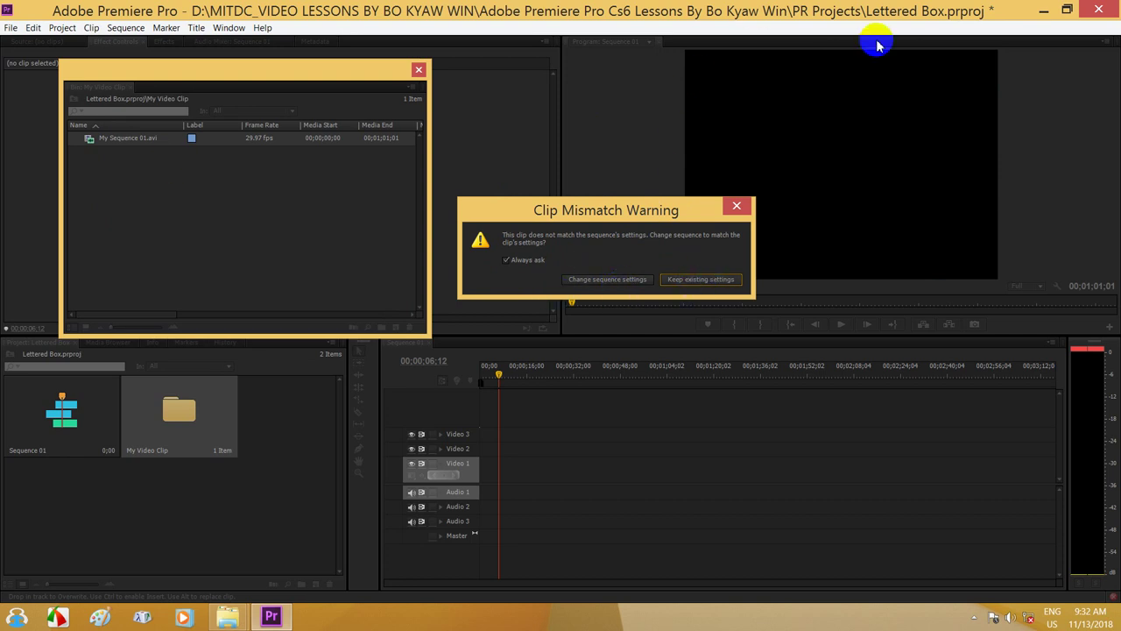
click(710, 281)
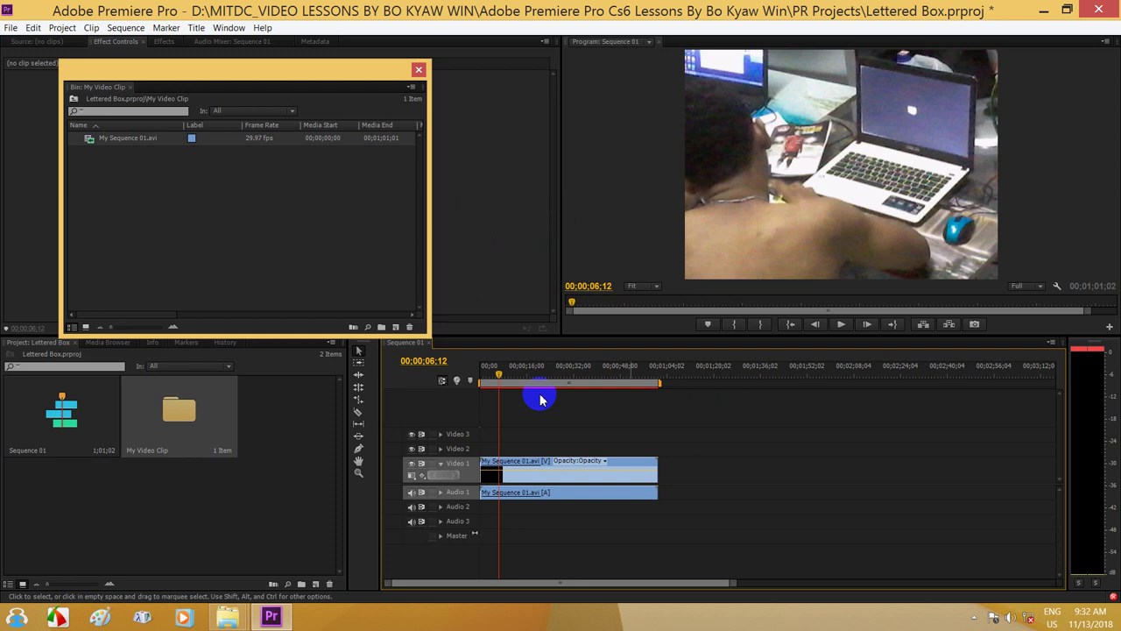
Close the bin window, select the Video 1 clip, and expand its Motion properties showing Scale 100
drag(501, 373, 570, 380)
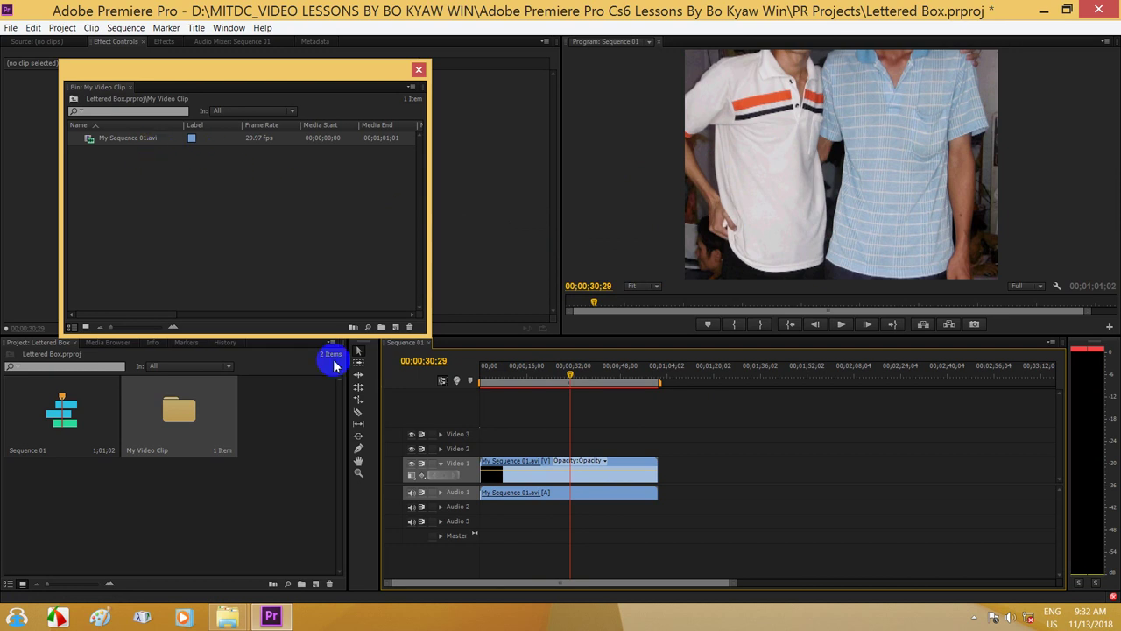
click(419, 70)
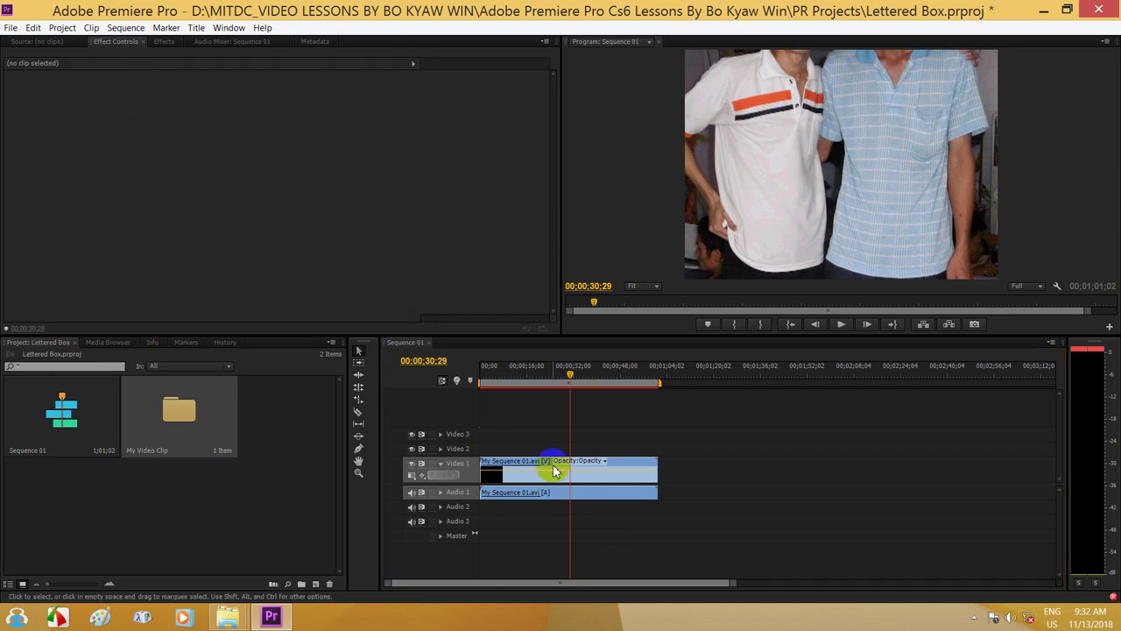
click(558, 462)
click(541, 476)
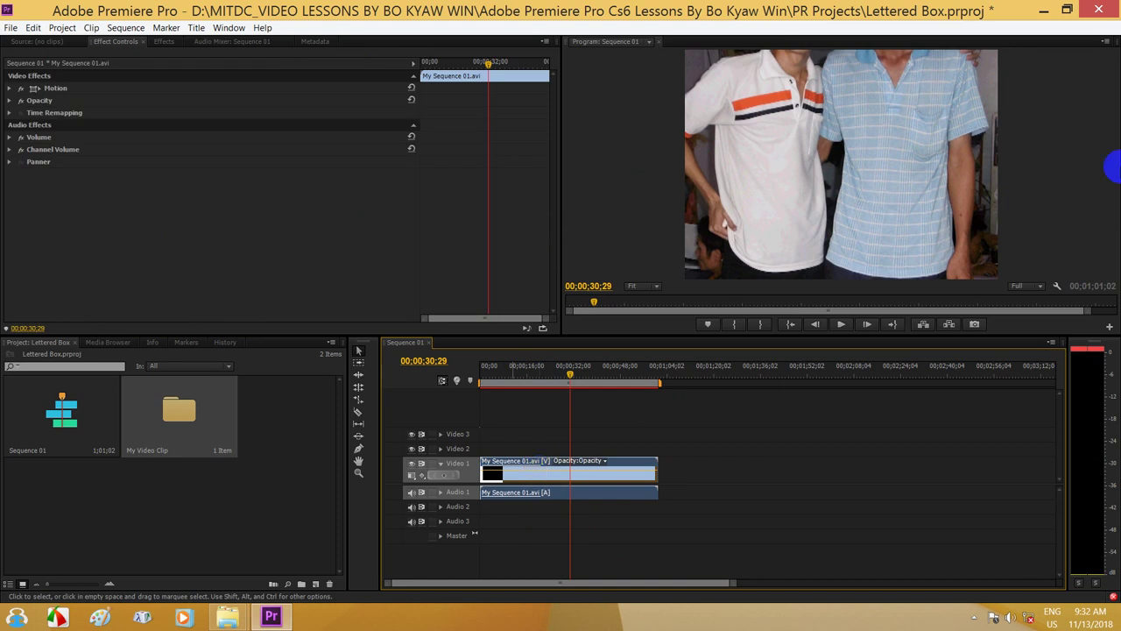
click(8, 101)
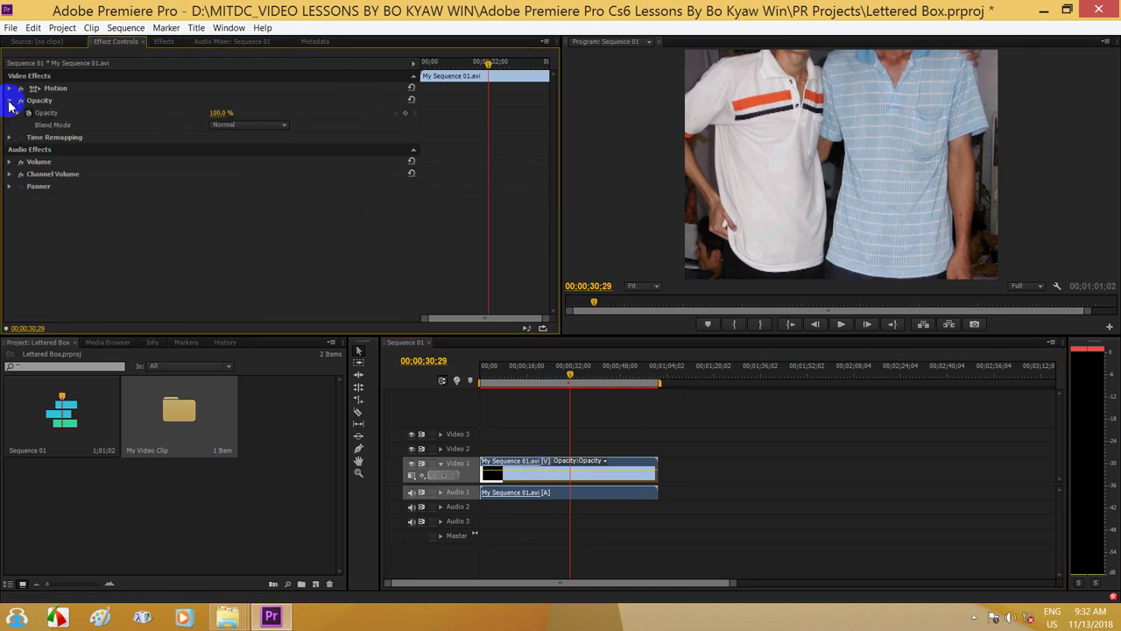
click(9, 102)
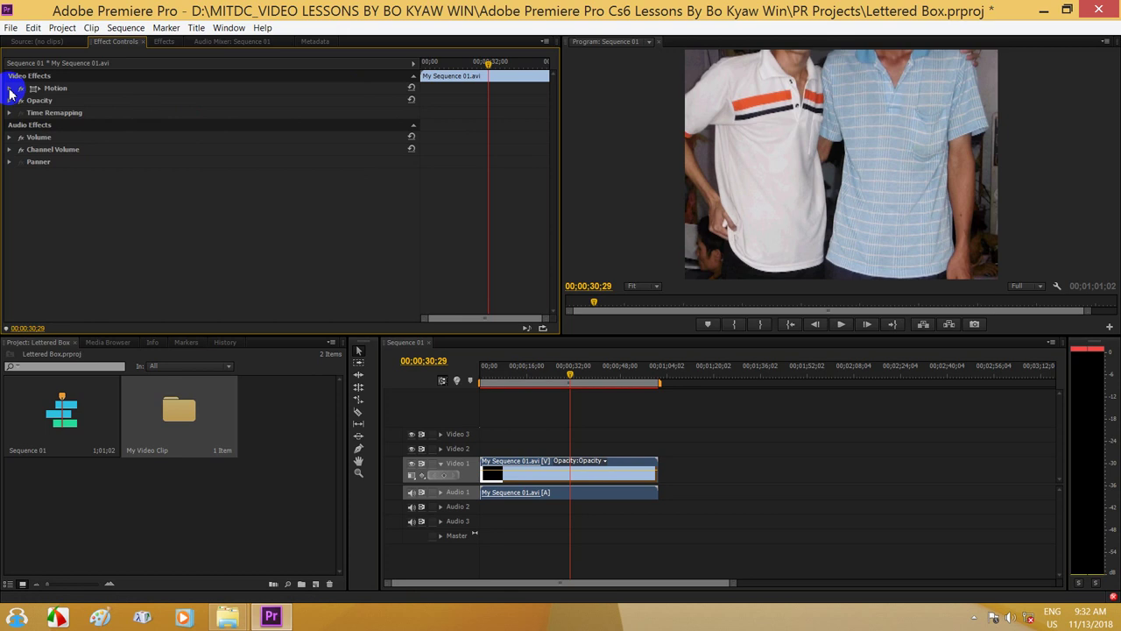
click(10, 88)
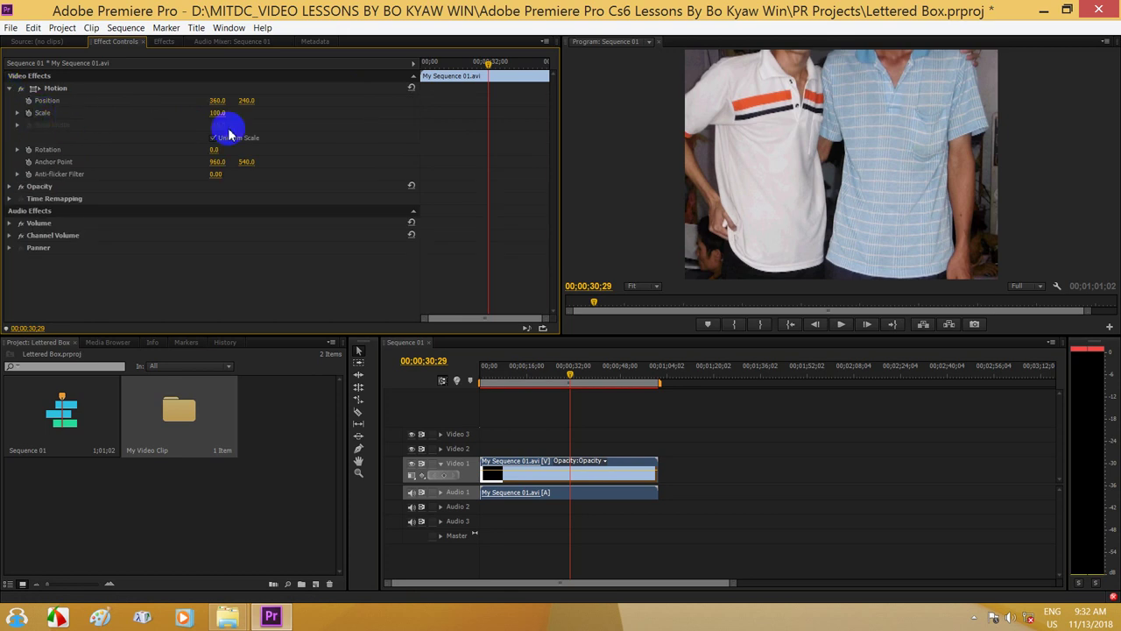
Set Scale to 39 for letterboxing, preview frame 00;00;17;17, then minimize Premiere to the 17 Exporting Video folder
drag(217, 113, 178, 122)
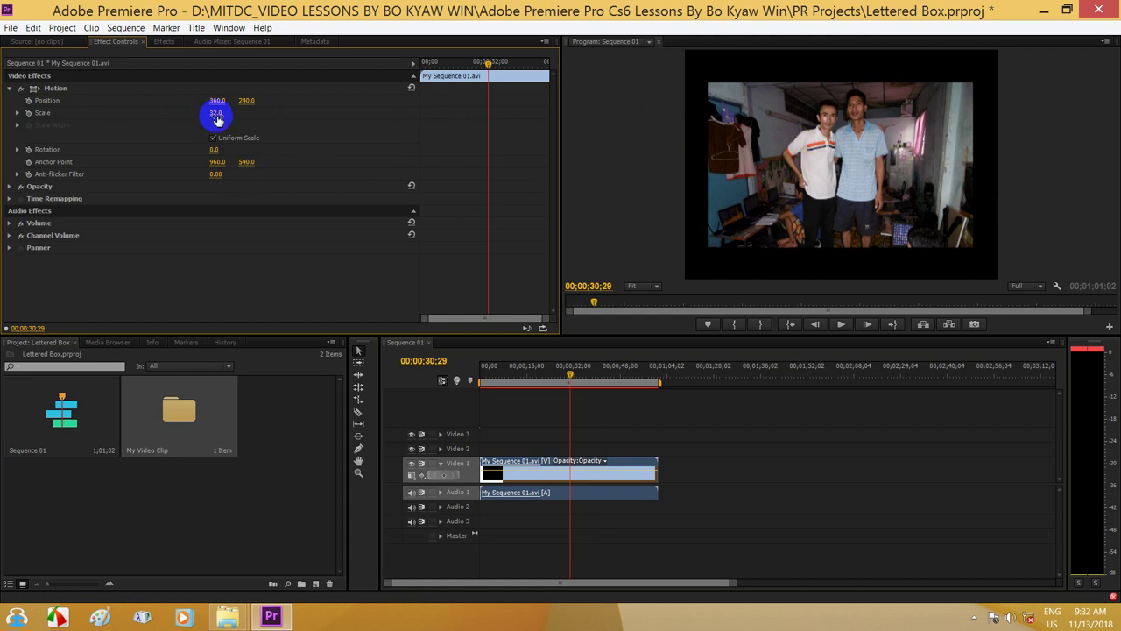
drag(216, 114, 216, 115)
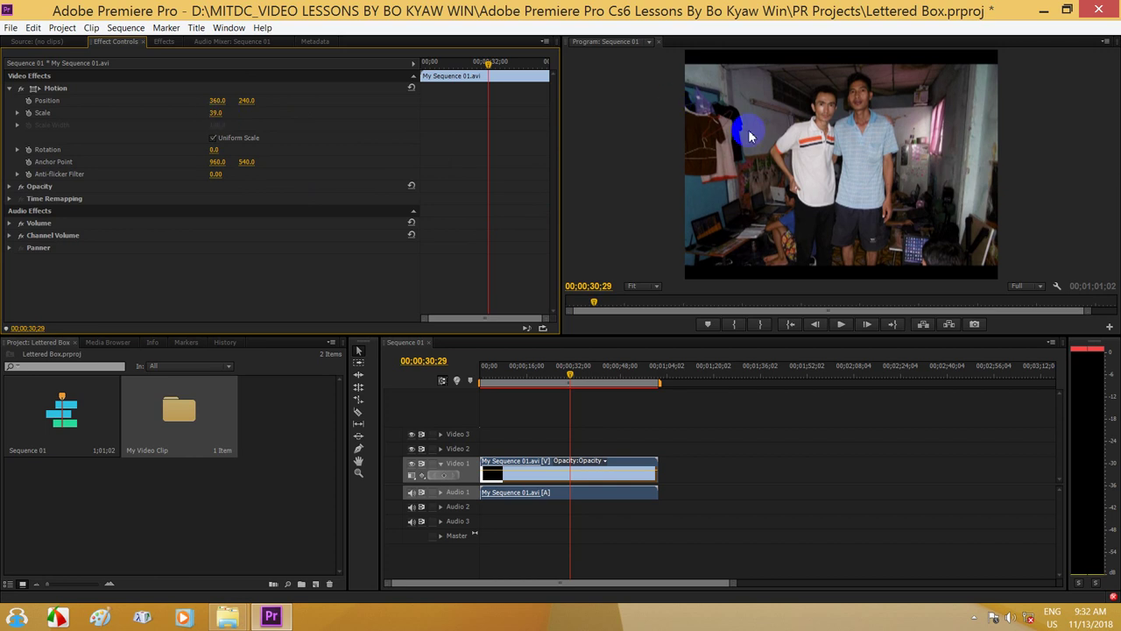
drag(572, 377, 530, 376)
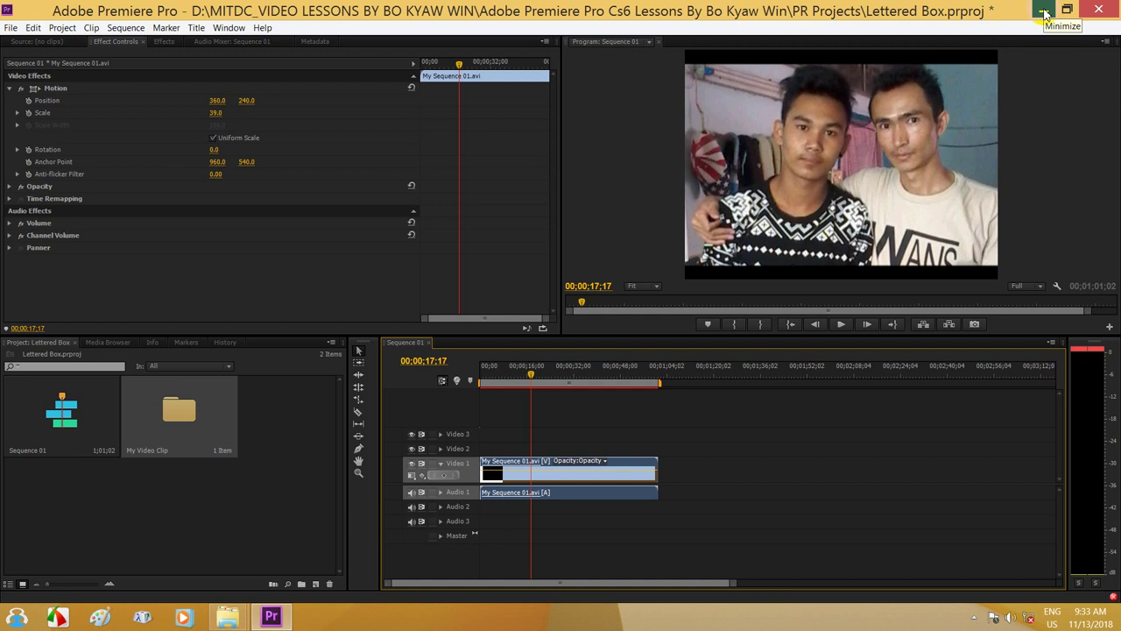
click(1044, 13)
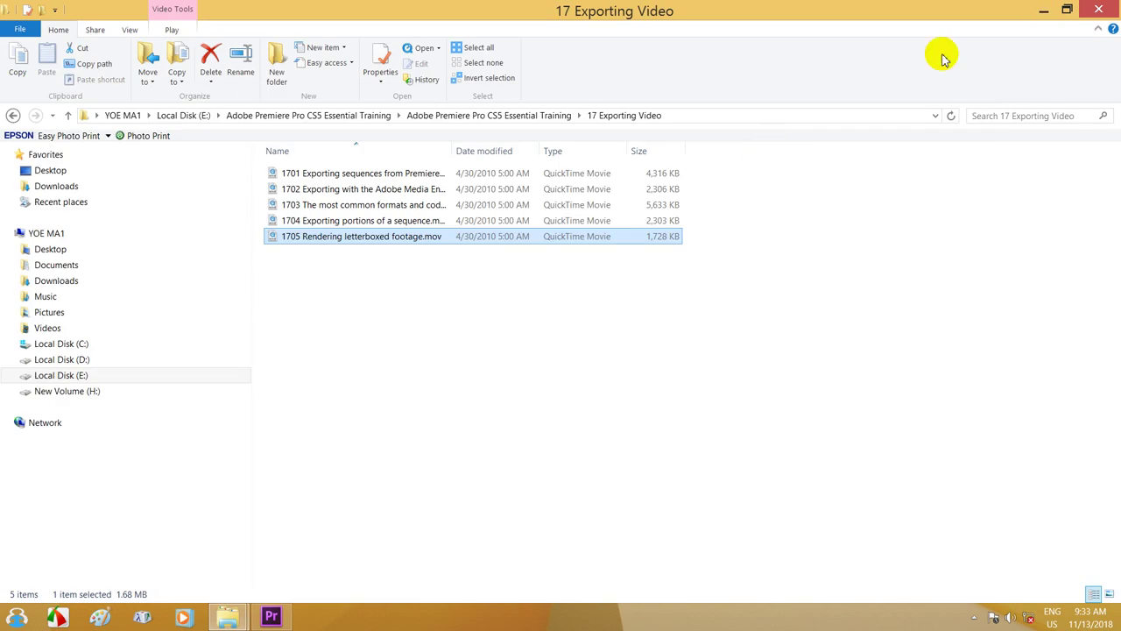